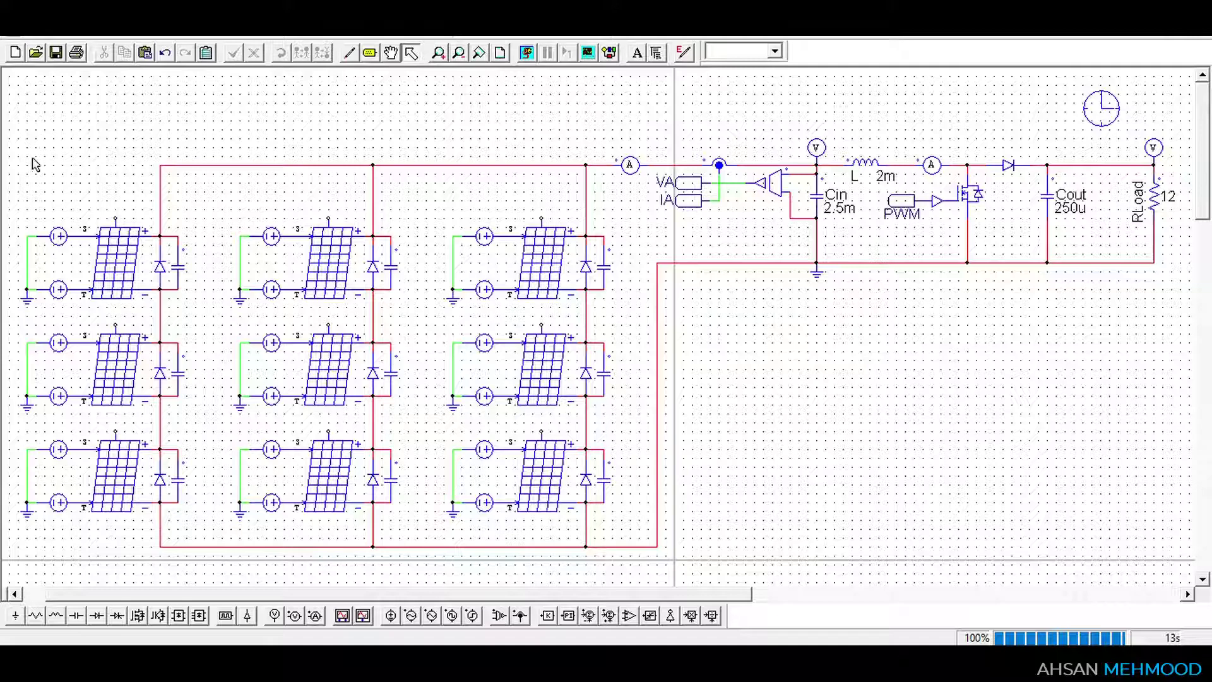
drag(7, 139, 630, 580)
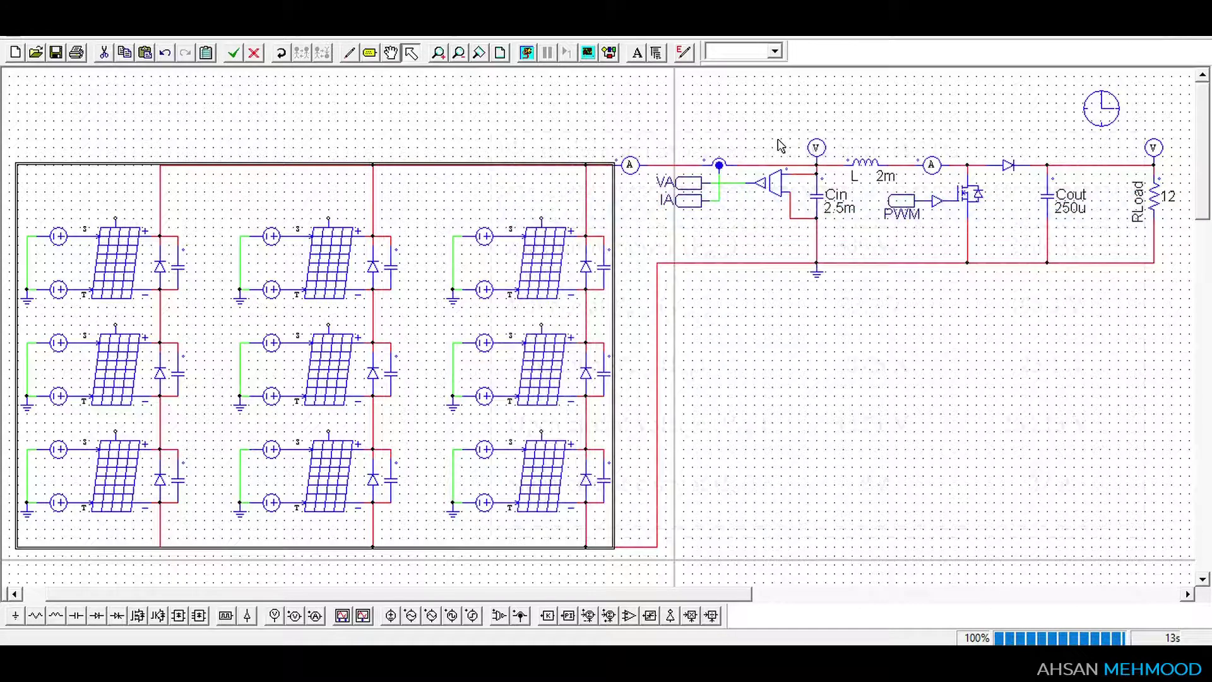
drag(795, 130, 1184, 318)
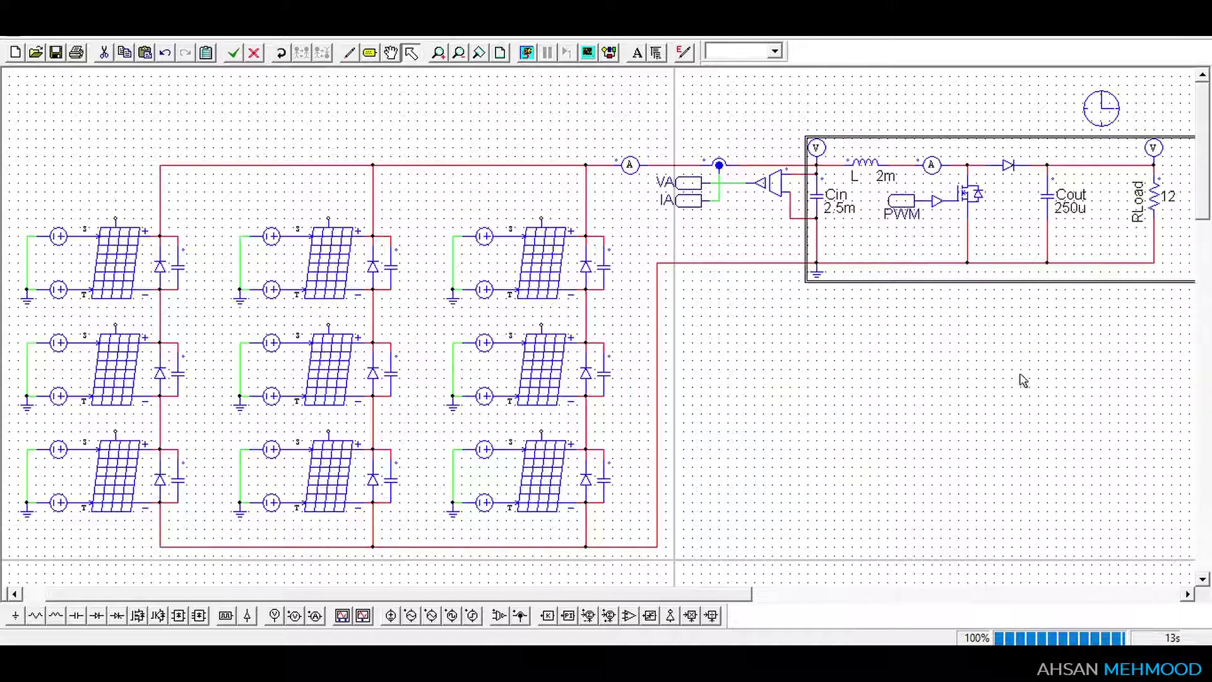
click(975, 380)
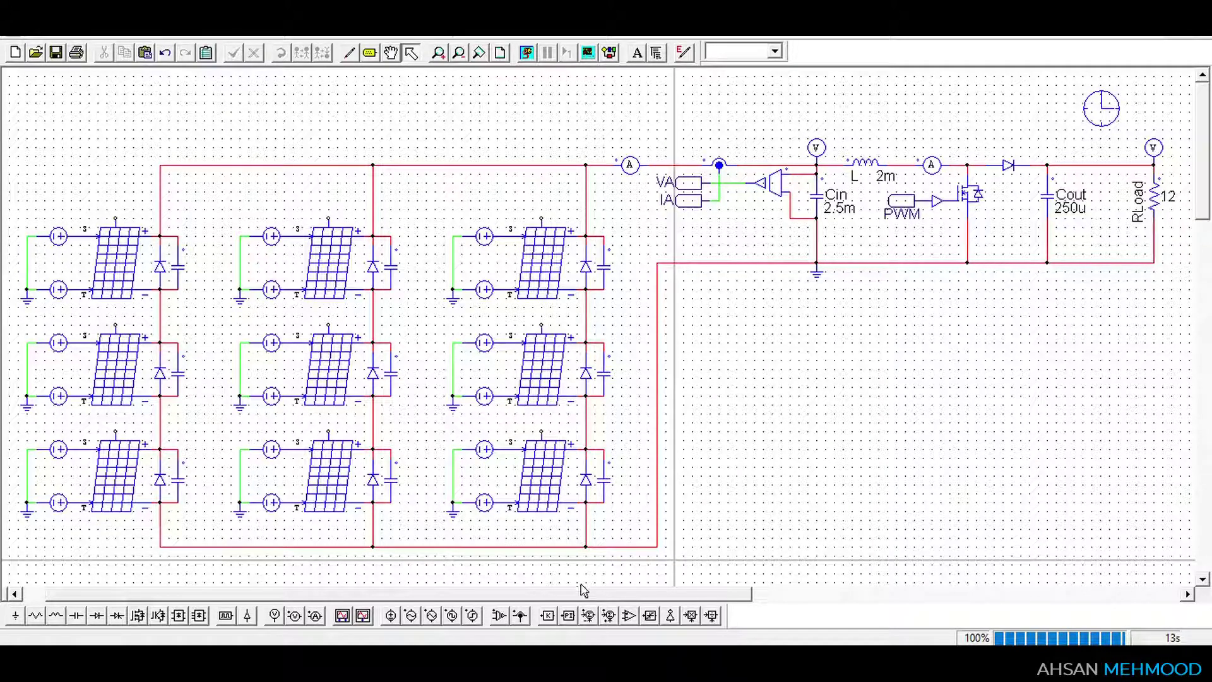
Open the element Library Browser, enlarge it with a wider category tree, and place it clear of the free schematic area
click(656, 52)
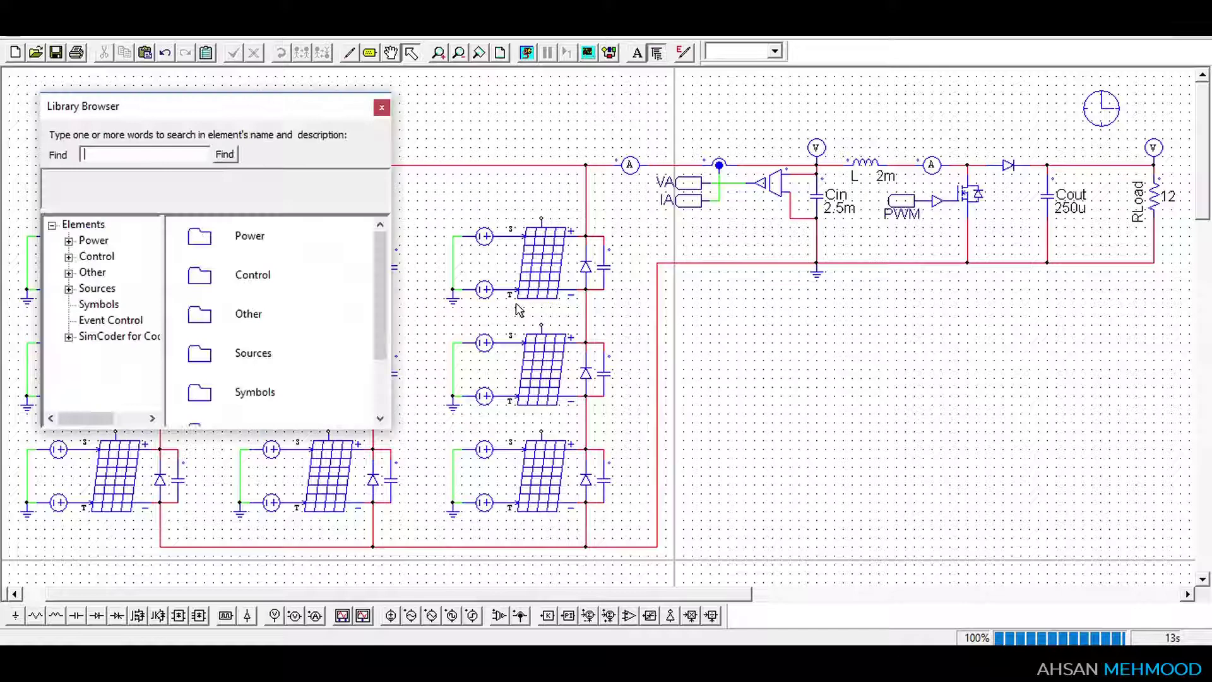
drag(266, 113, 420, 157)
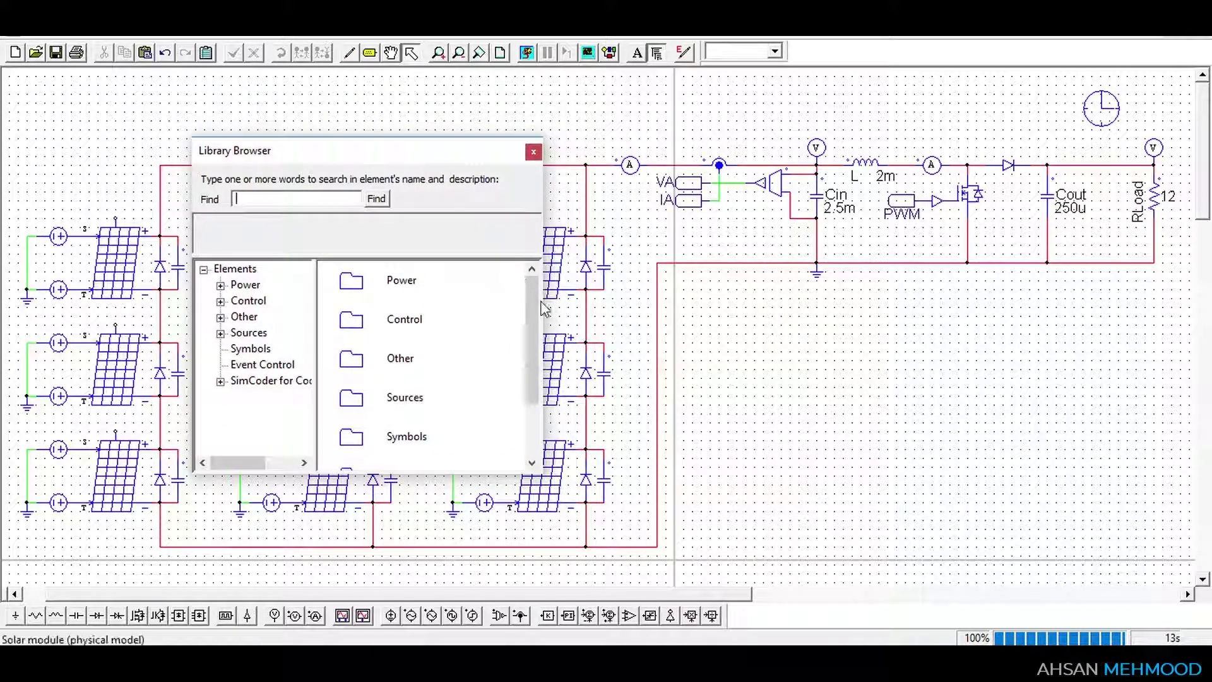
drag(615, 594, 861, 606)
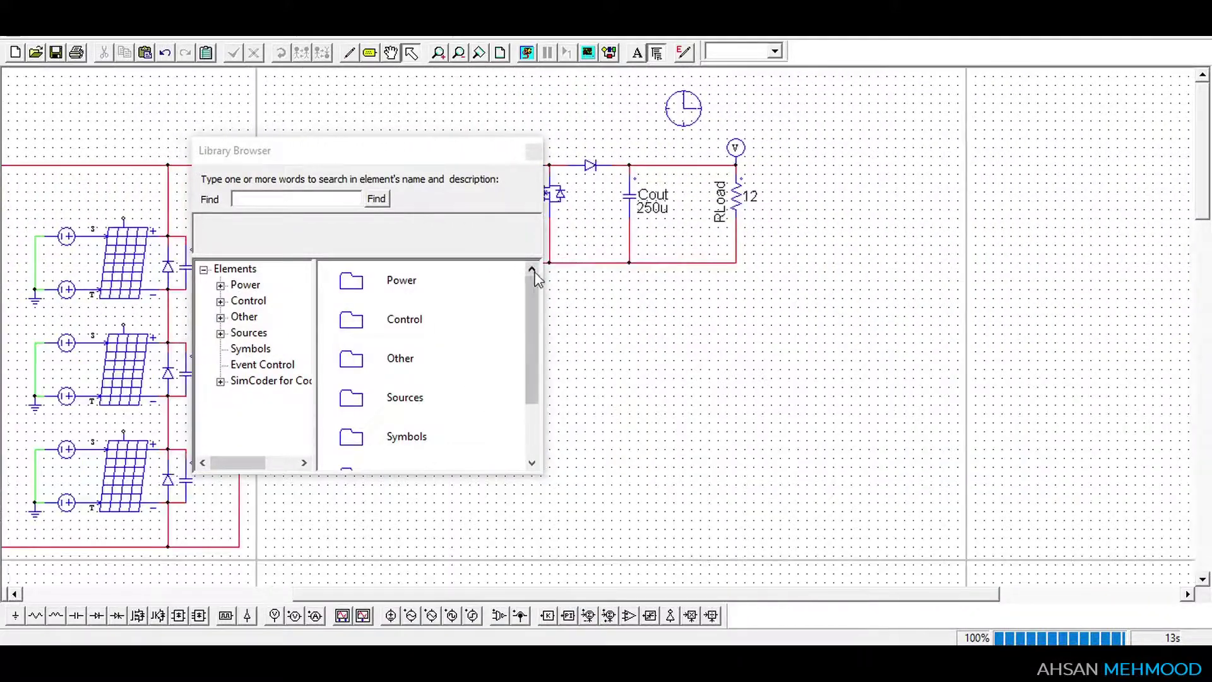
drag(541, 310, 636, 309)
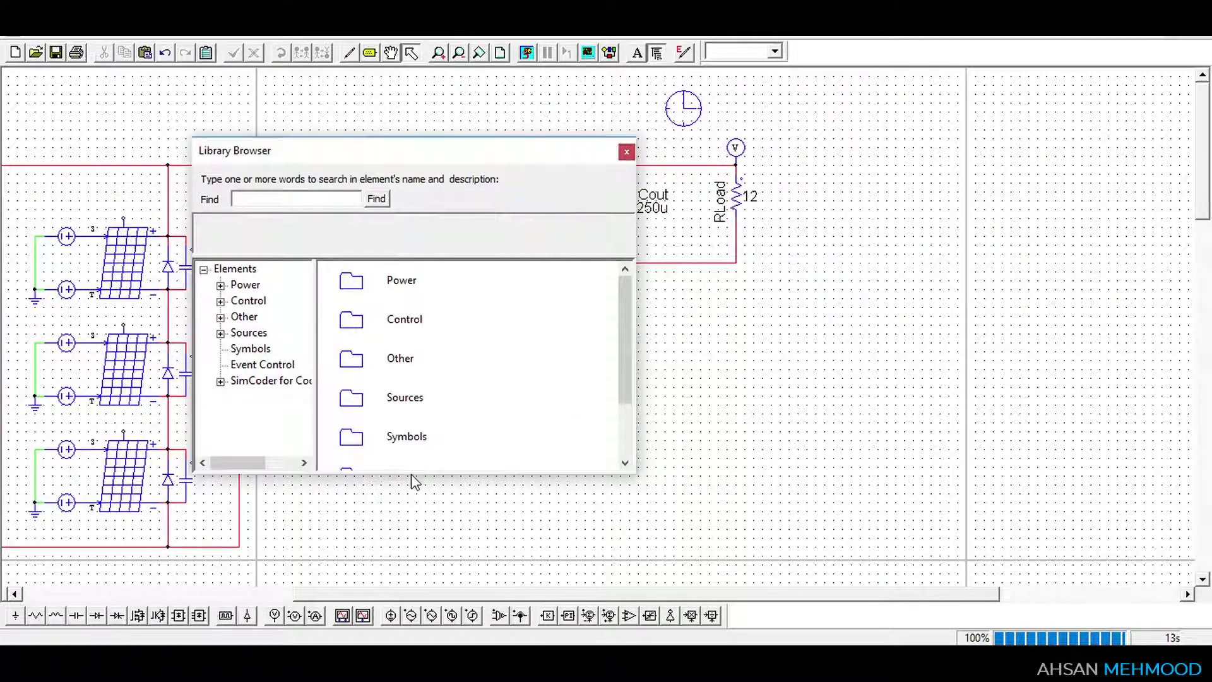
drag(411, 475, 410, 546)
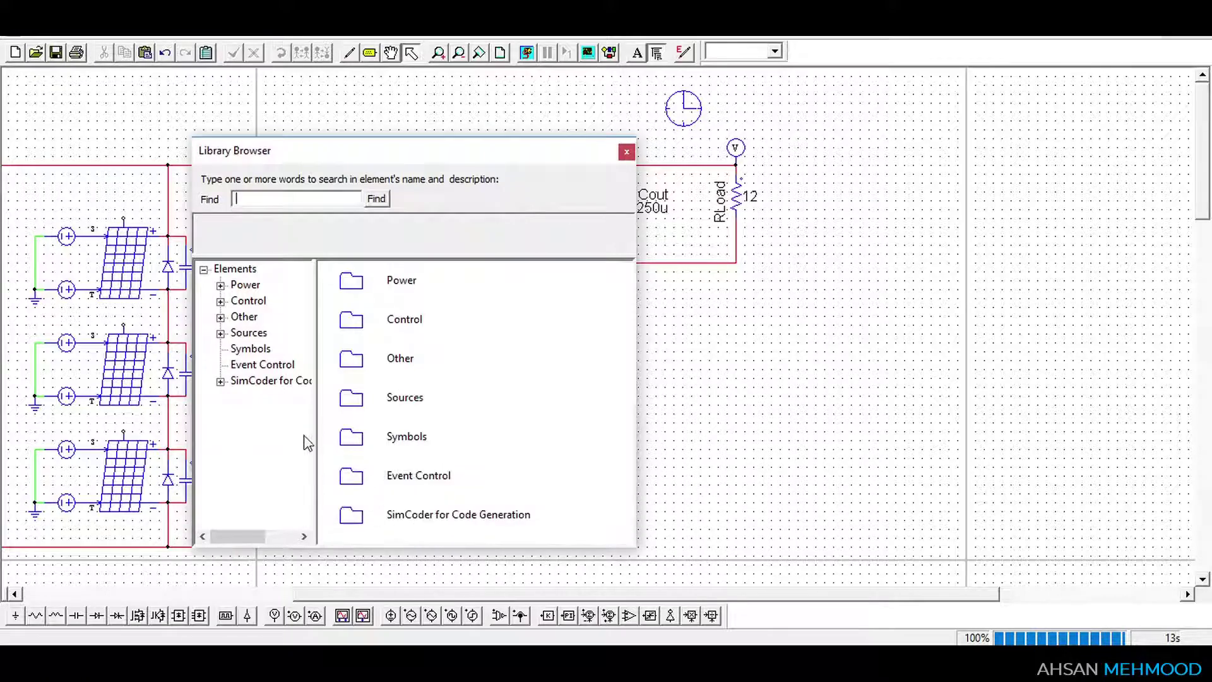
drag(316, 442, 376, 414)
drag(327, 154, 239, 137)
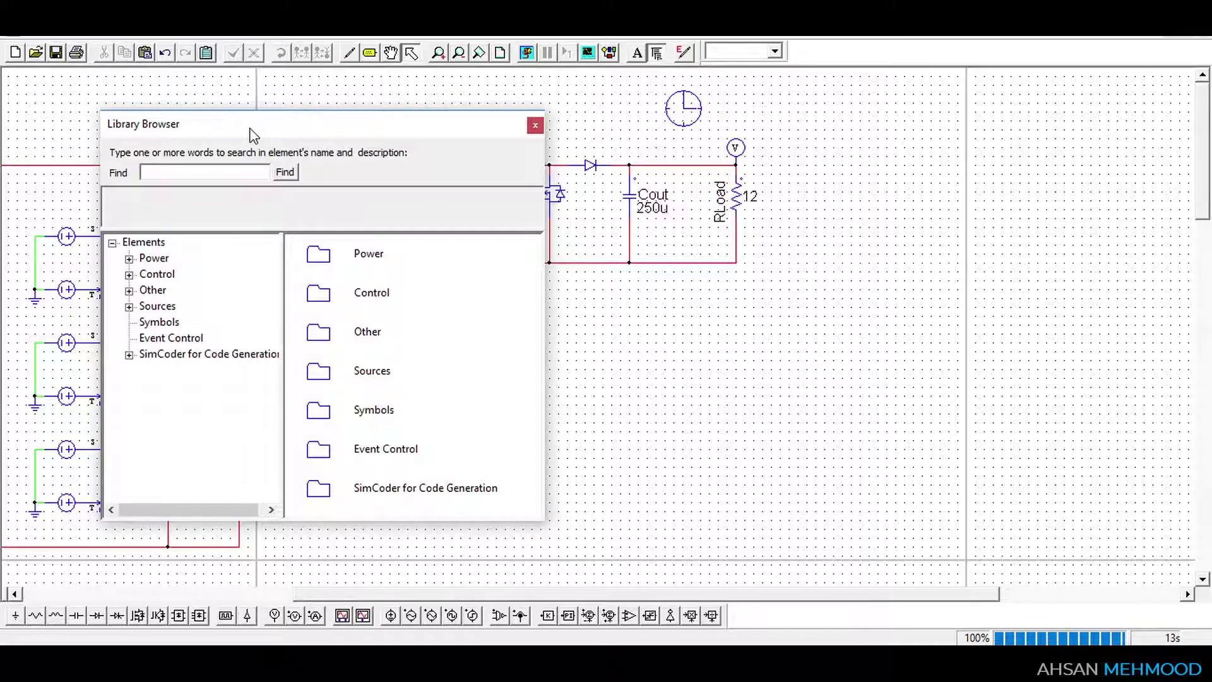
Find the Constant element in the library and place four of them in the empty area beyond the load resistor
click(250, 174)
text(consta)
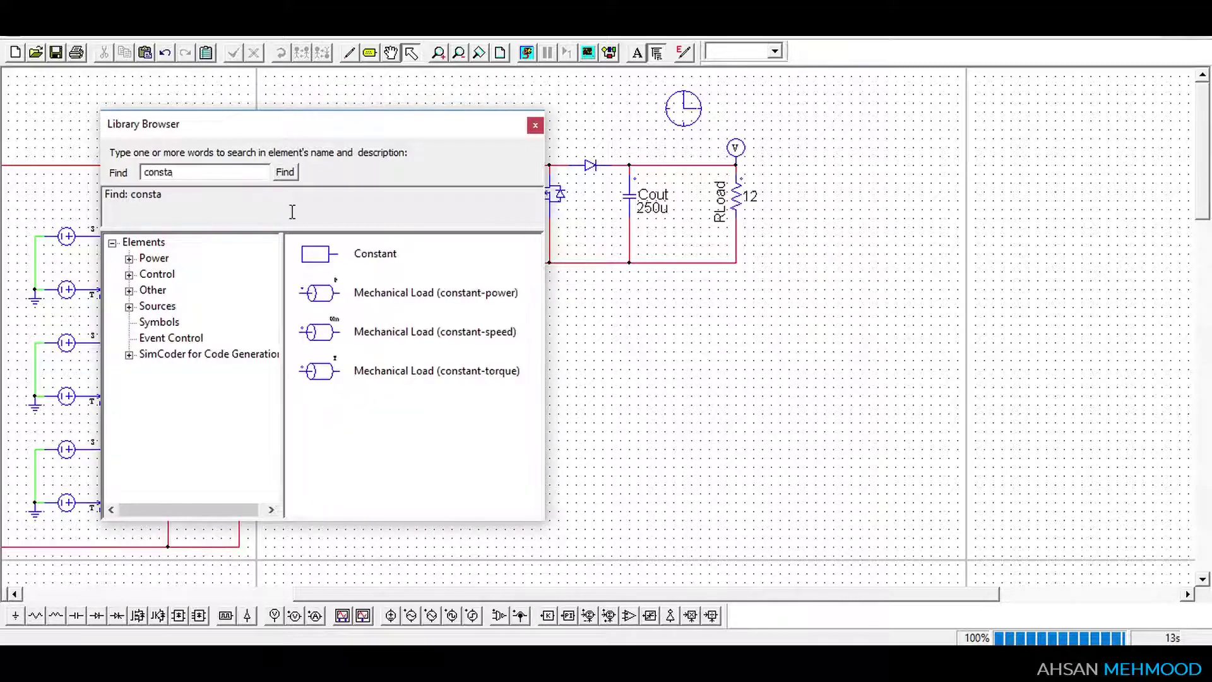
click(327, 246)
click(921, 245)
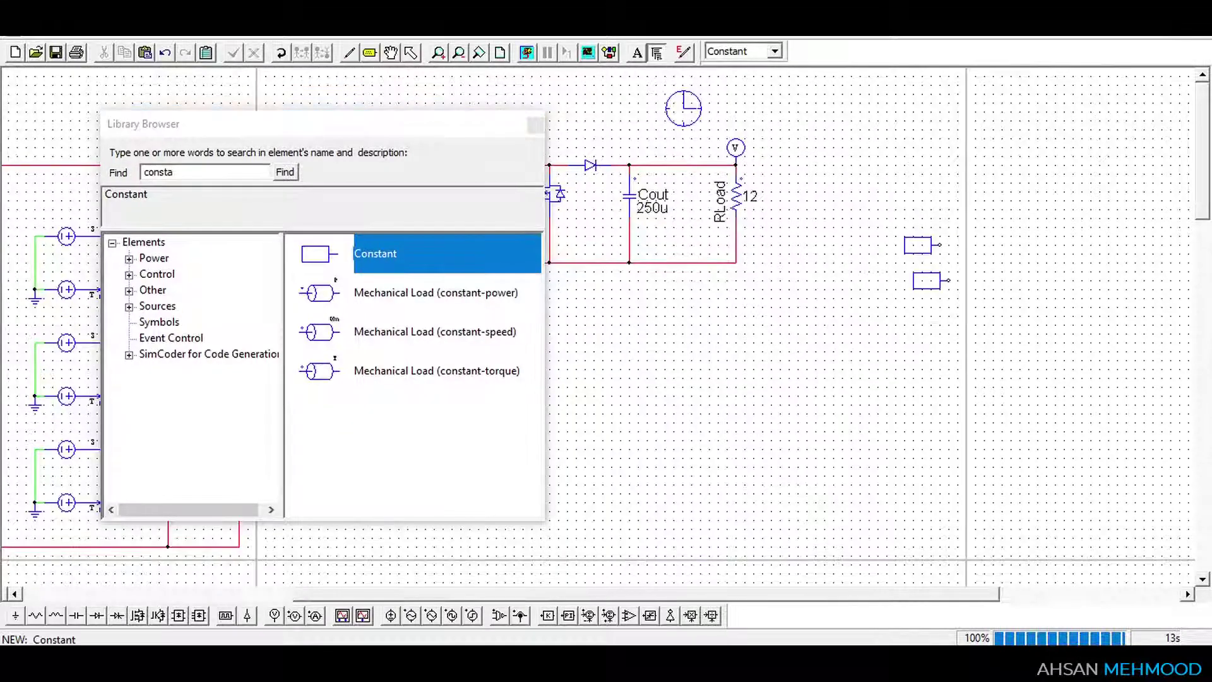
click(917, 324)
click(917, 378)
Find the Multiplexer (4-input) in the library and place one below the constant blocks
click(195, 171)
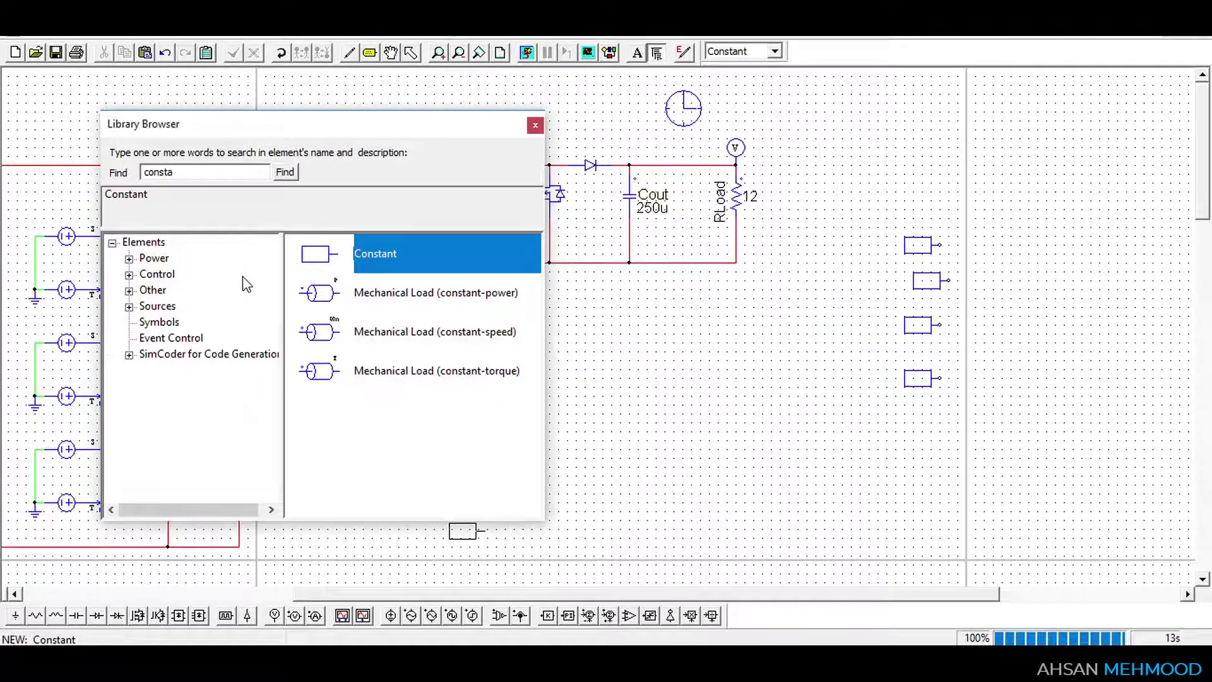
key(BackSpace)
key(BackSpace)
key(BackSpace)
key(BackSpace)
key(BackSpace)
key(BackSpace)
text(mult)
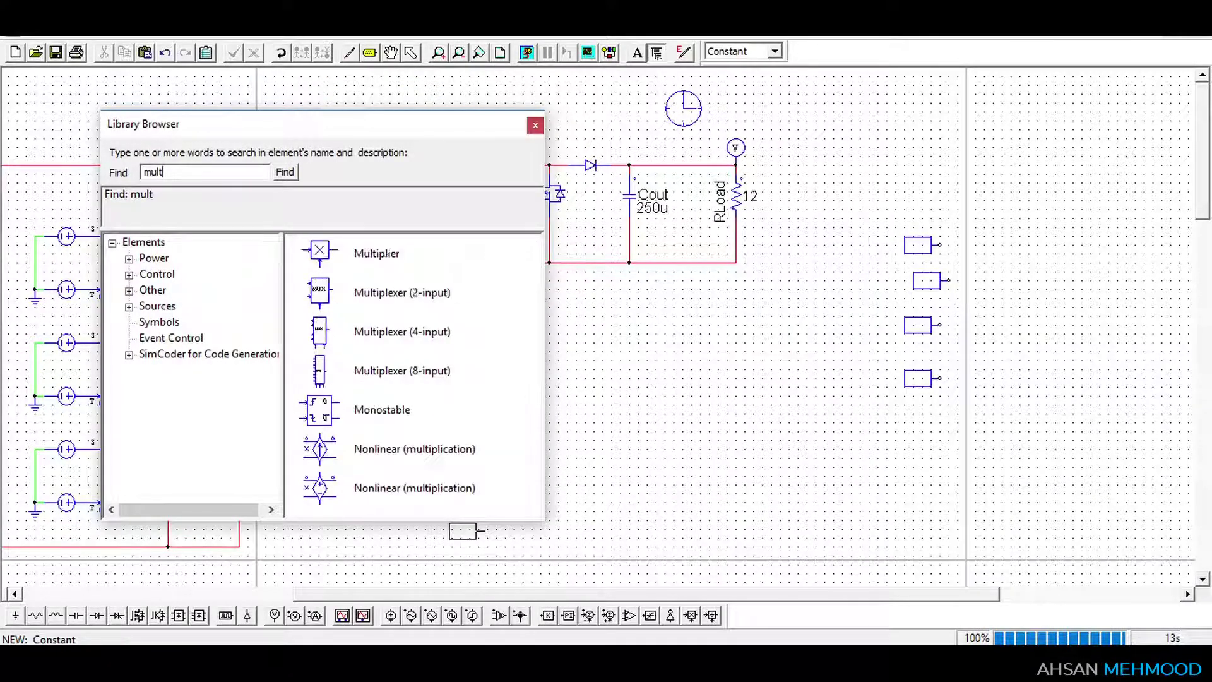
text(ipl)
click(378, 293)
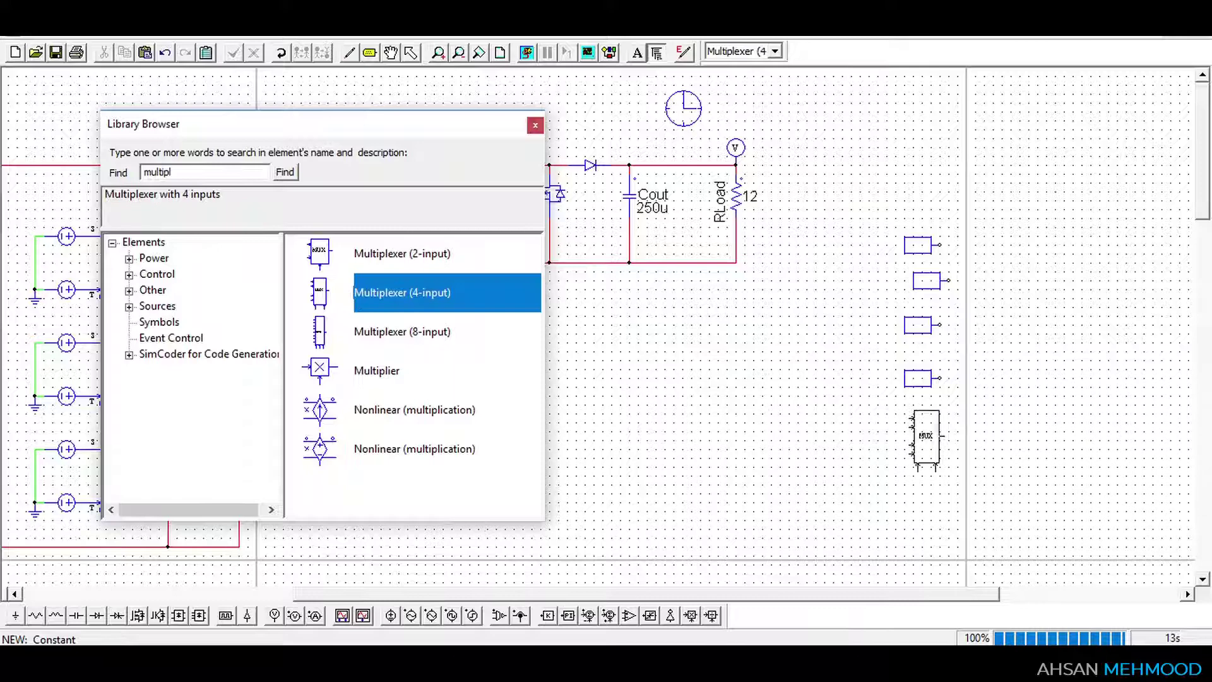
click(922, 435)
Find the Unit Time Delay in the library and place three of them around the lower end of the multiplexer
double_click(188, 171)
text(unit)
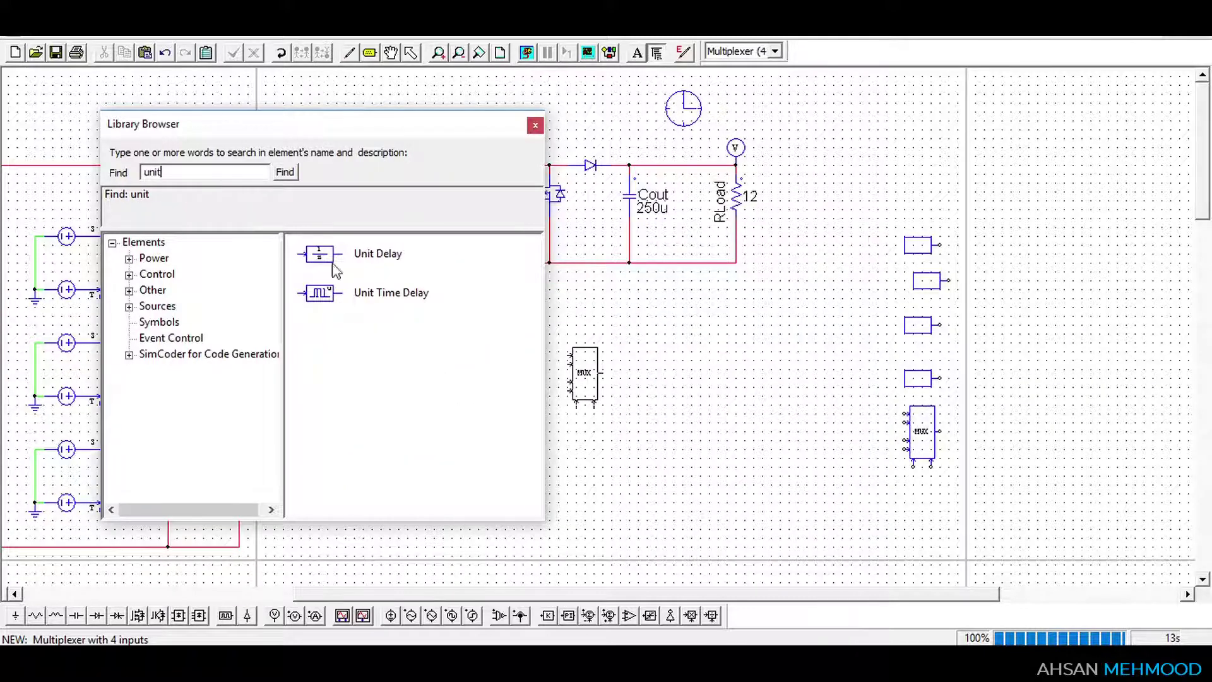
click(389, 298)
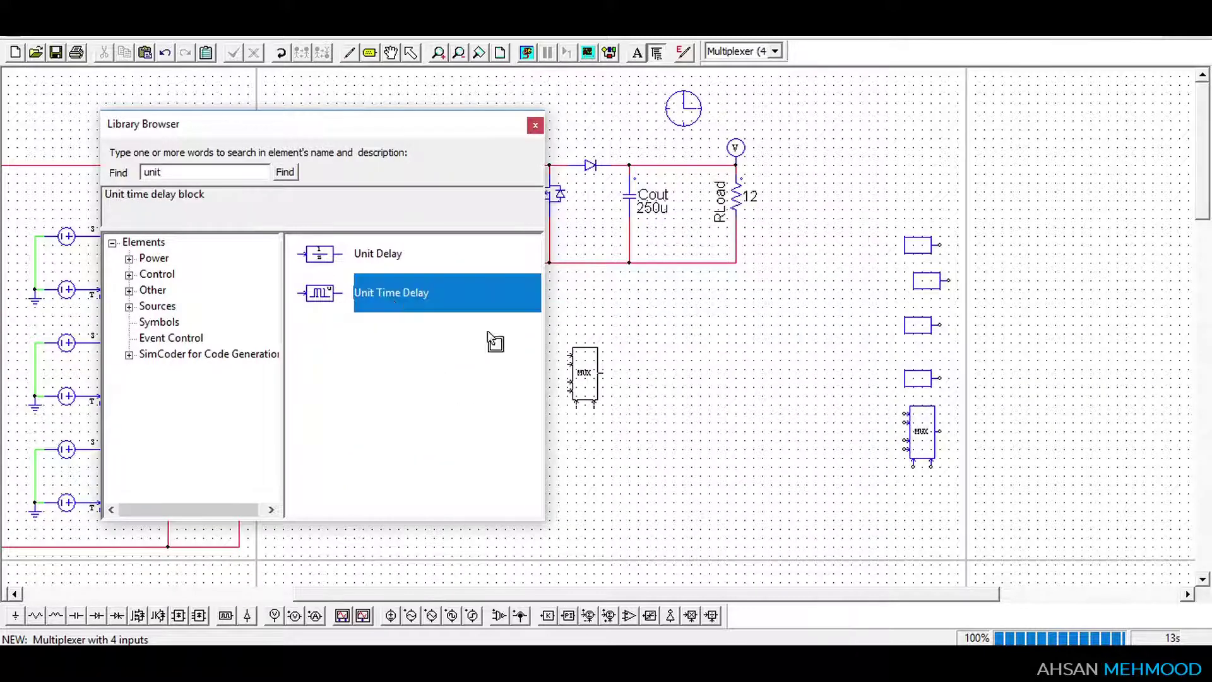
click(917, 502)
click(962, 493)
click(1007, 466)
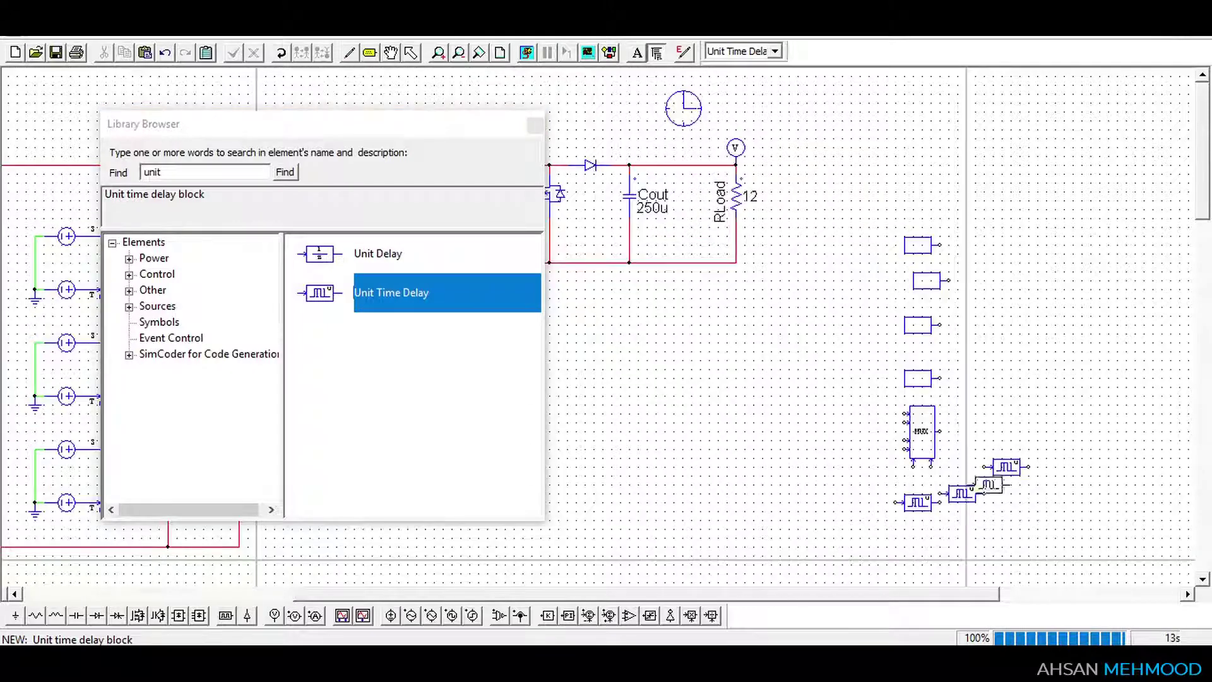
Clear the library search text, close the Library Browser and end element placement
click(234, 172)
key(BackSpace)
key(BackSpace)
key(BackSpace)
key(BackSpace)
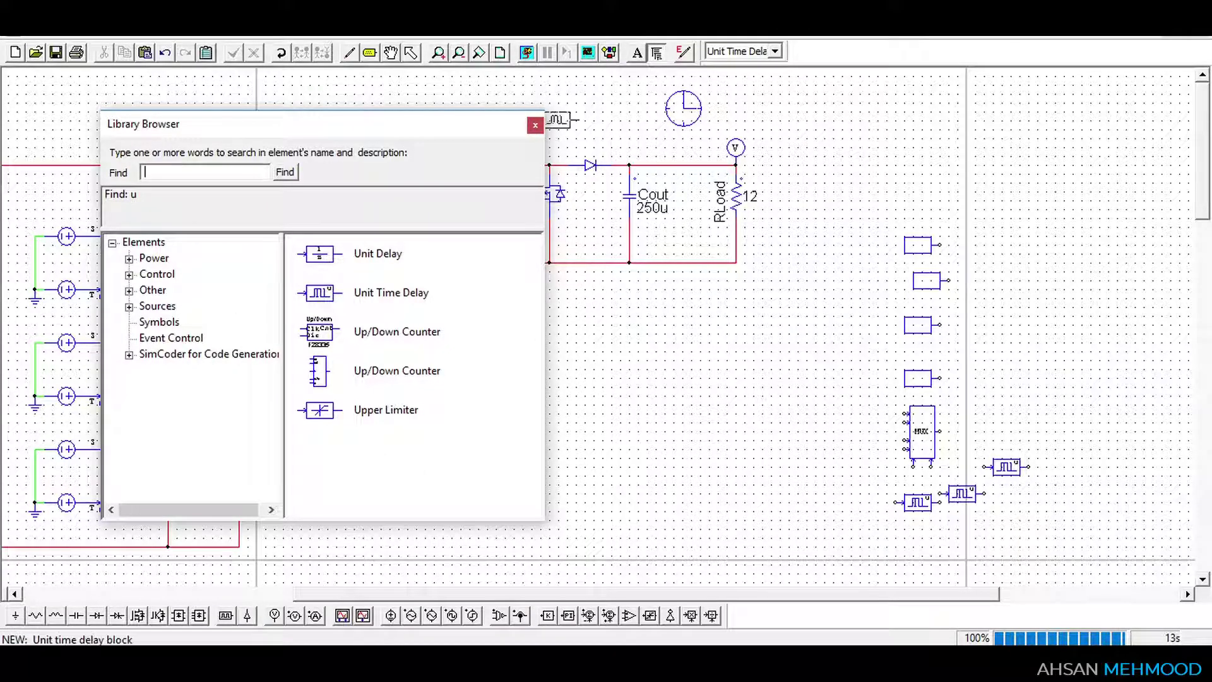
click(535, 125)
key(Escape)
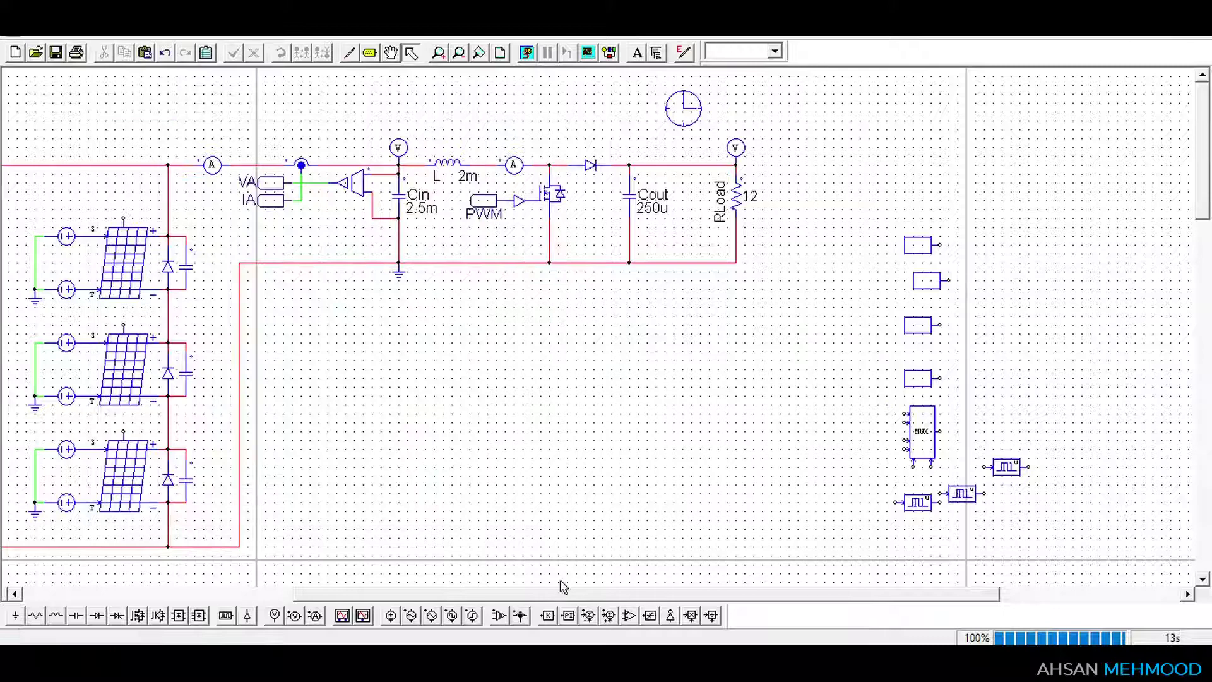
Place two Summer (+/-) blocks and one Summer (+/+) block beside the constants and multiplexer
click(588, 615)
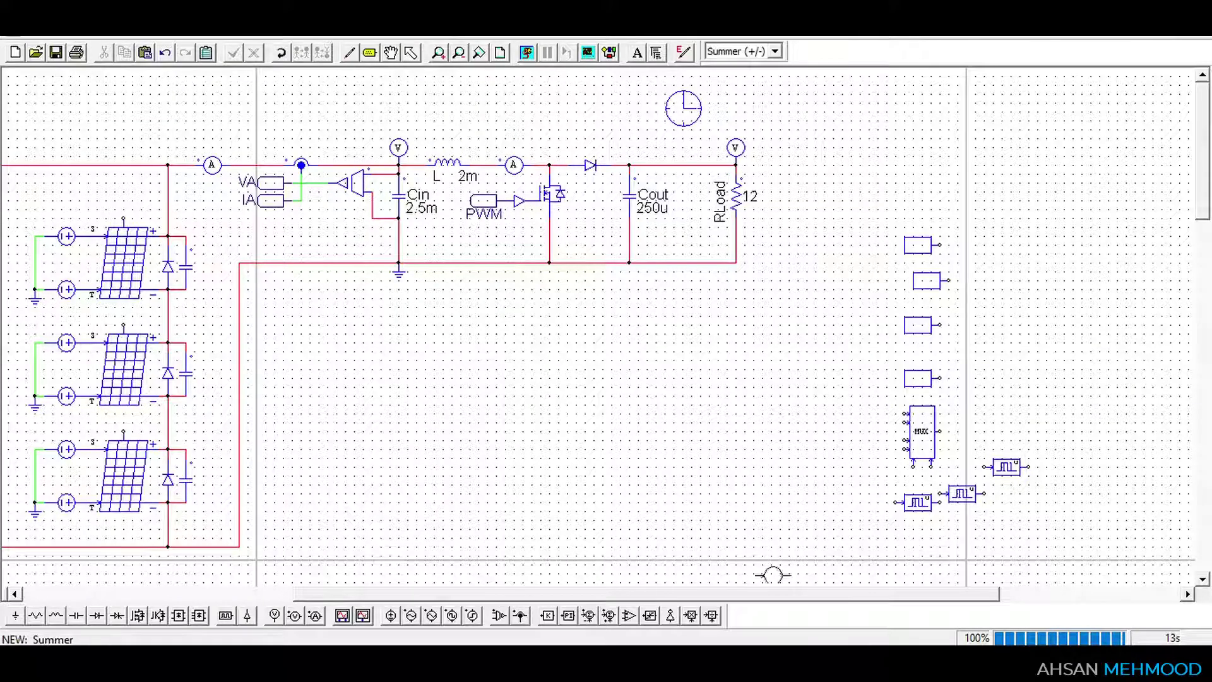
click(1010, 334)
click(1018, 395)
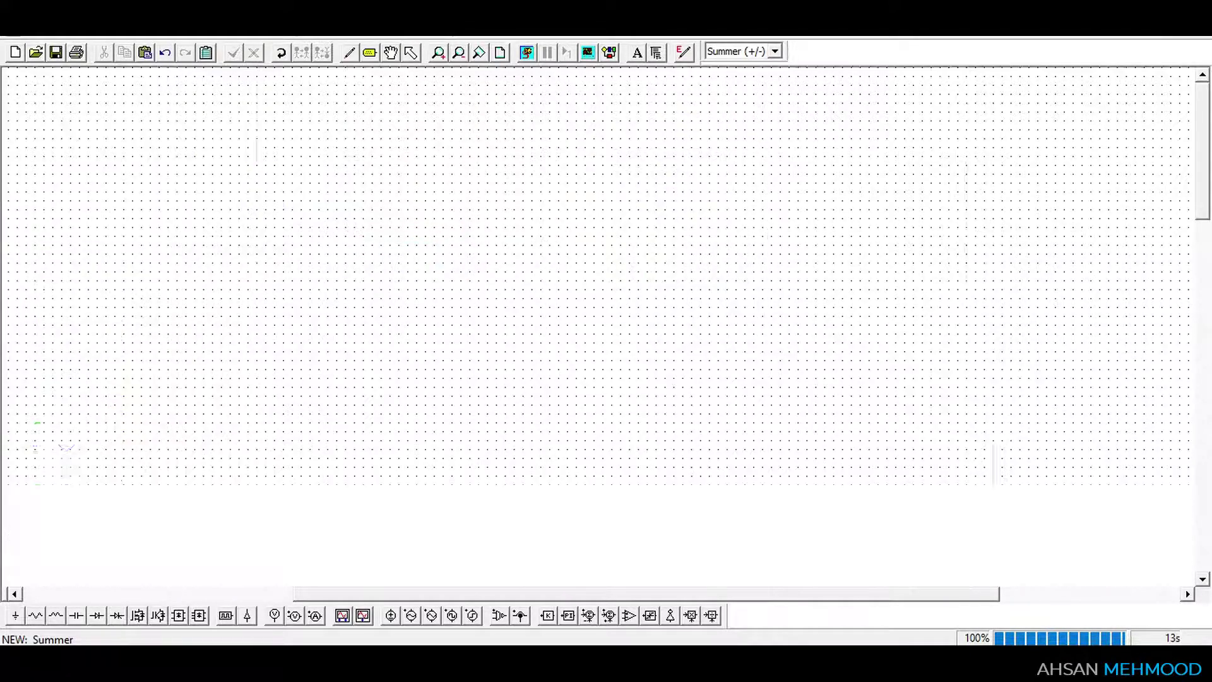
click(613, 618)
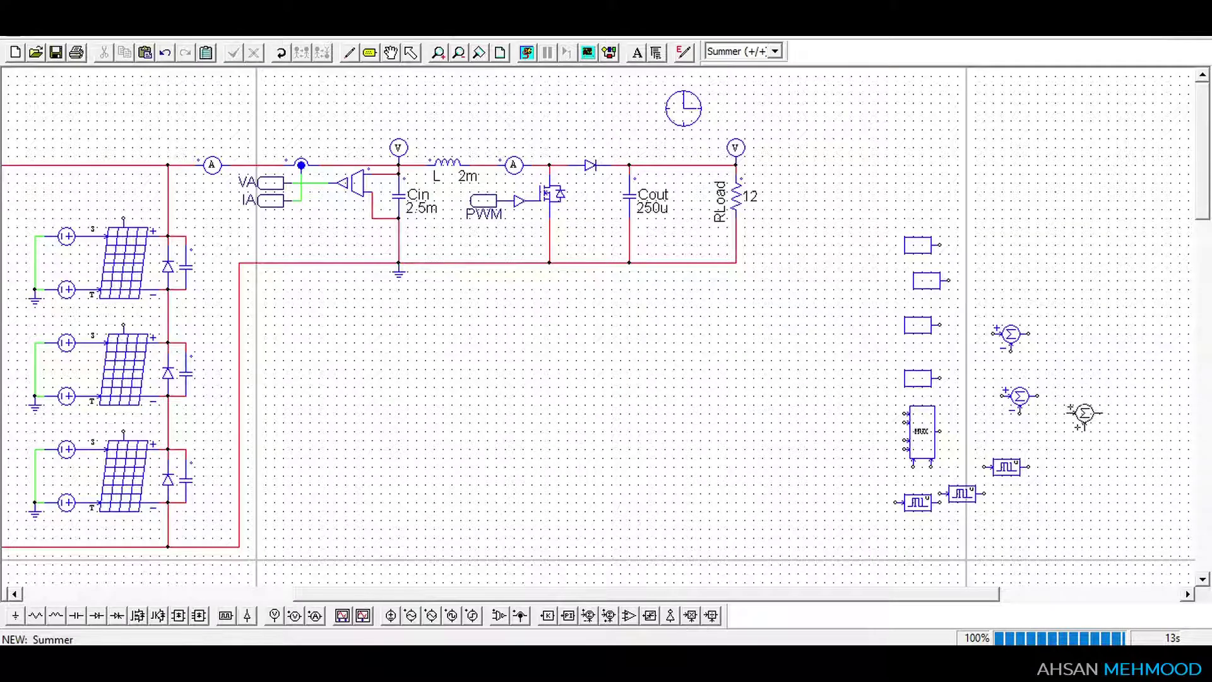
click(1082, 413)
Place three Comparator blocks above the summers in a staggered column
click(628, 615)
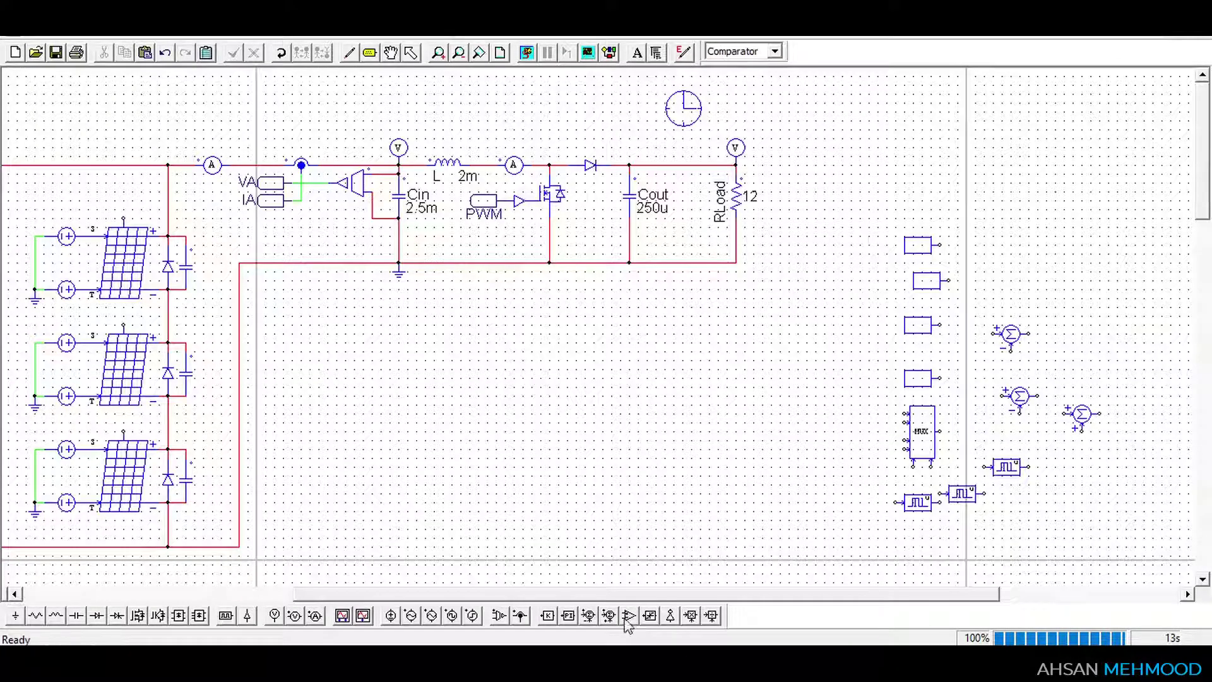
click(1071, 266)
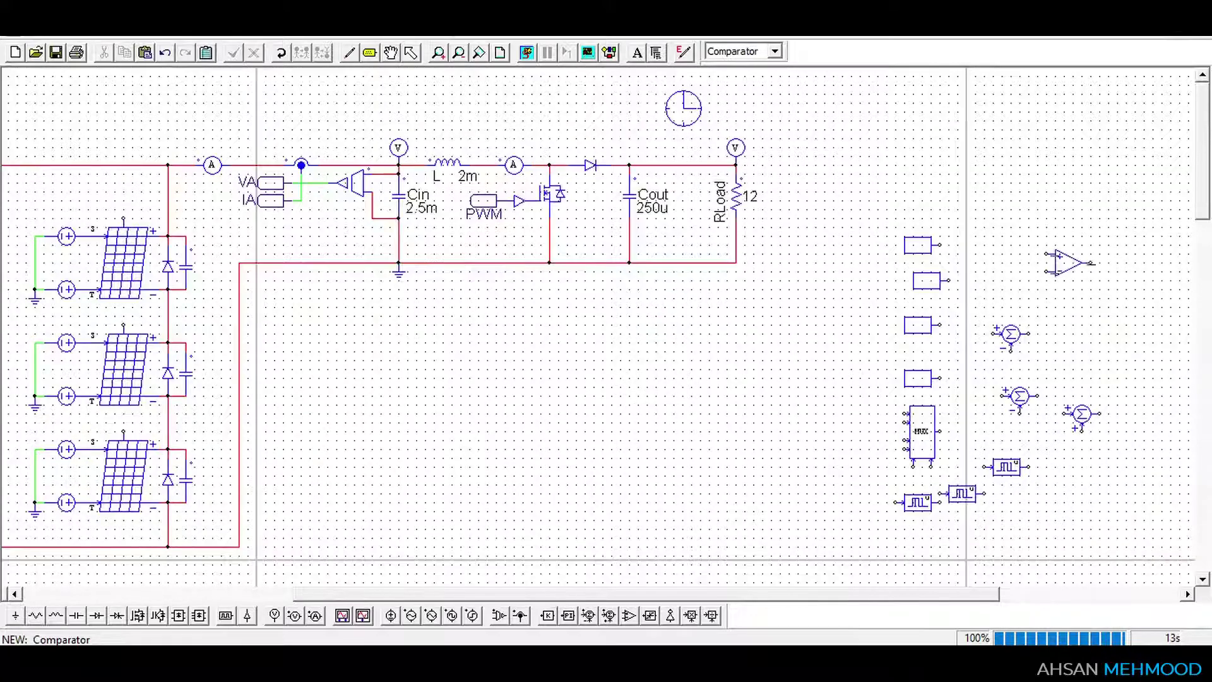
click(1087, 308)
click(1113, 354)
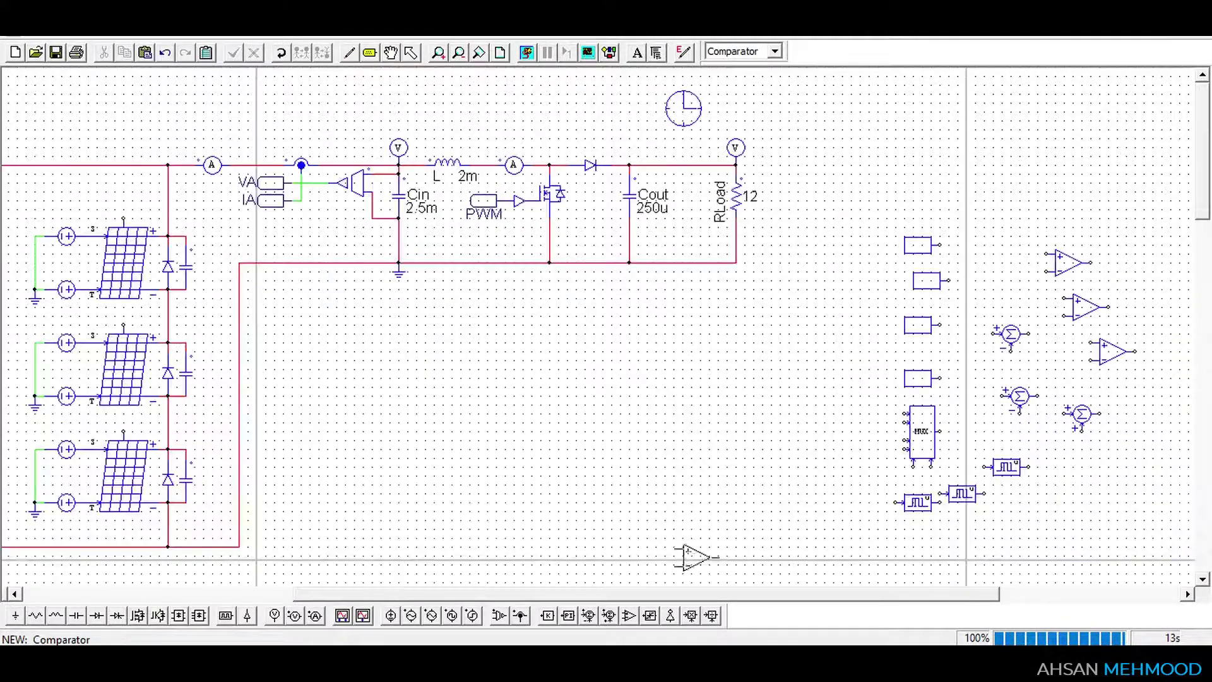
Place one Multiplier and one Limiter below the Summer (+/+) block
click(690, 616)
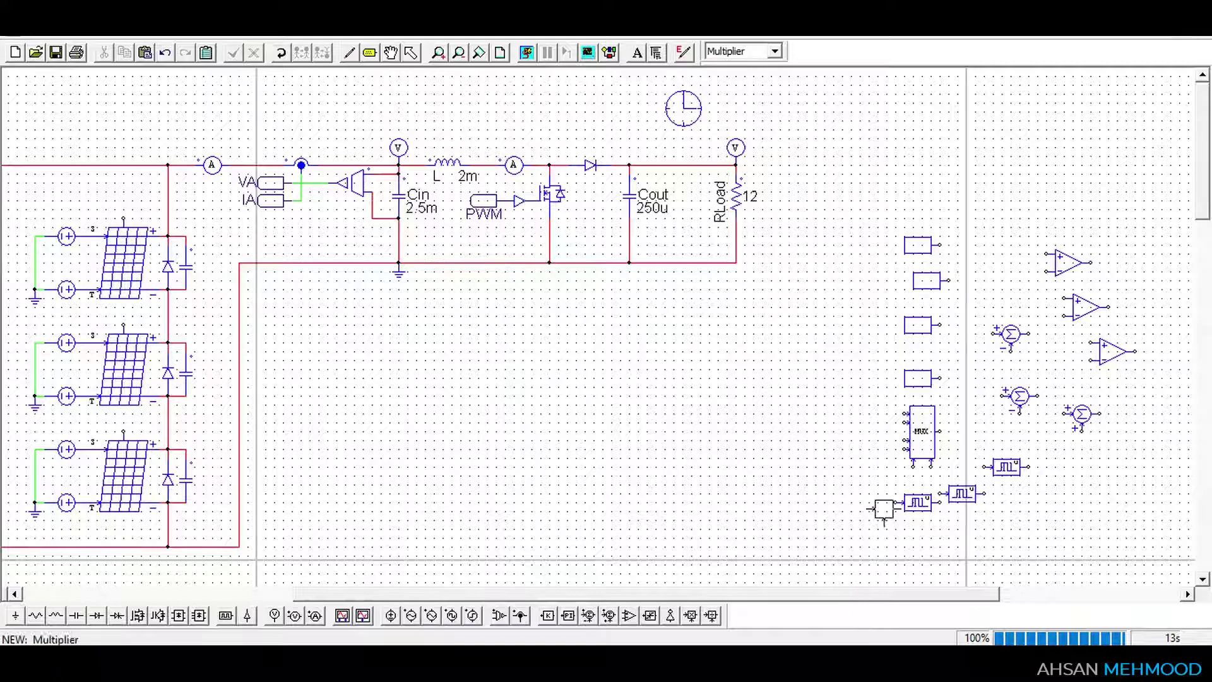
click(1064, 459)
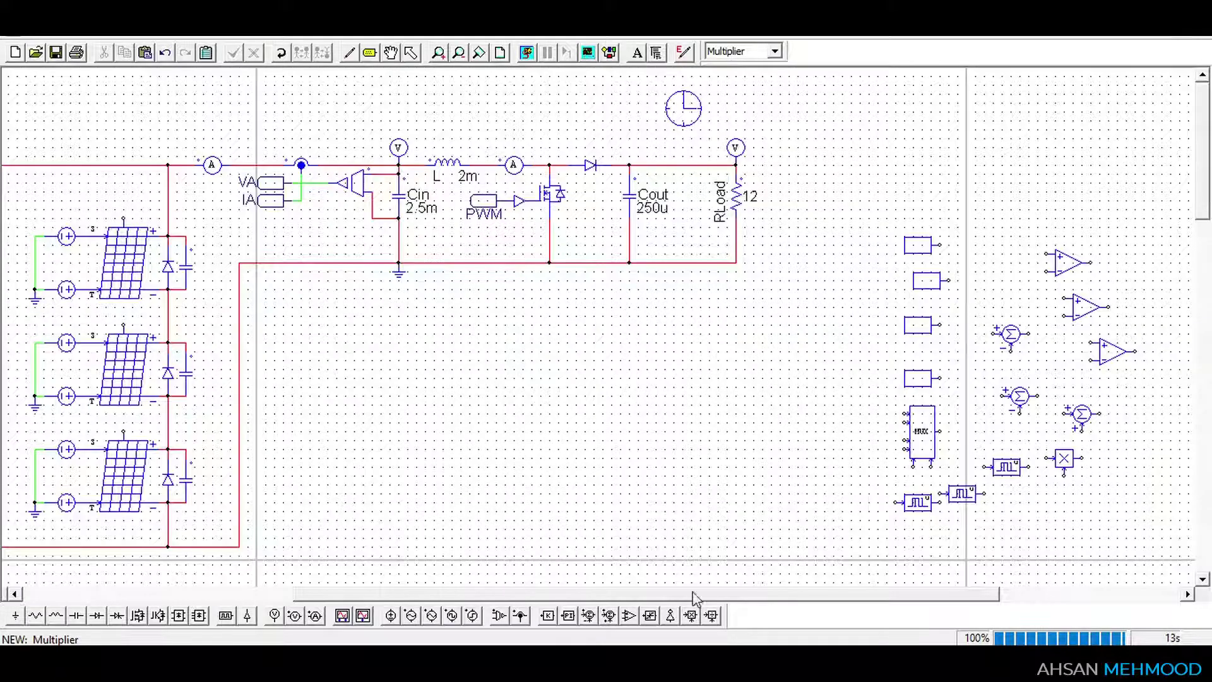
click(650, 615)
click(1086, 503)
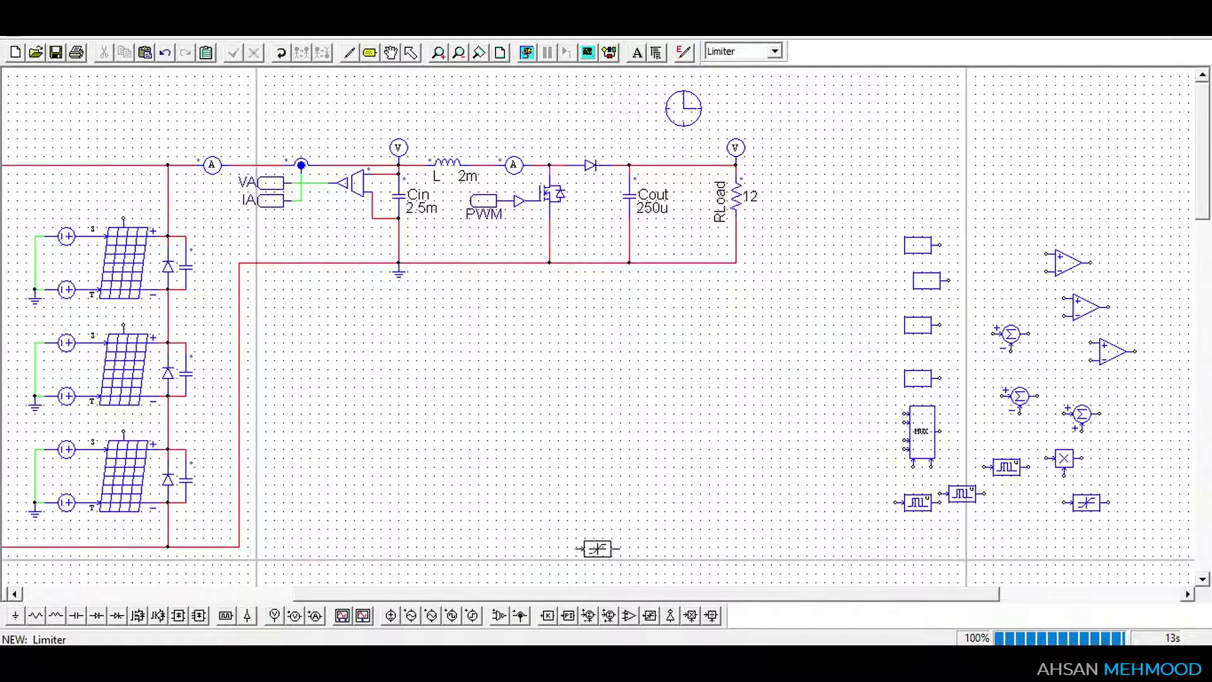
Place a triangular-wave voltage source beside the limiter and end element placement
click(431, 615)
click(1144, 498)
key(Escape)
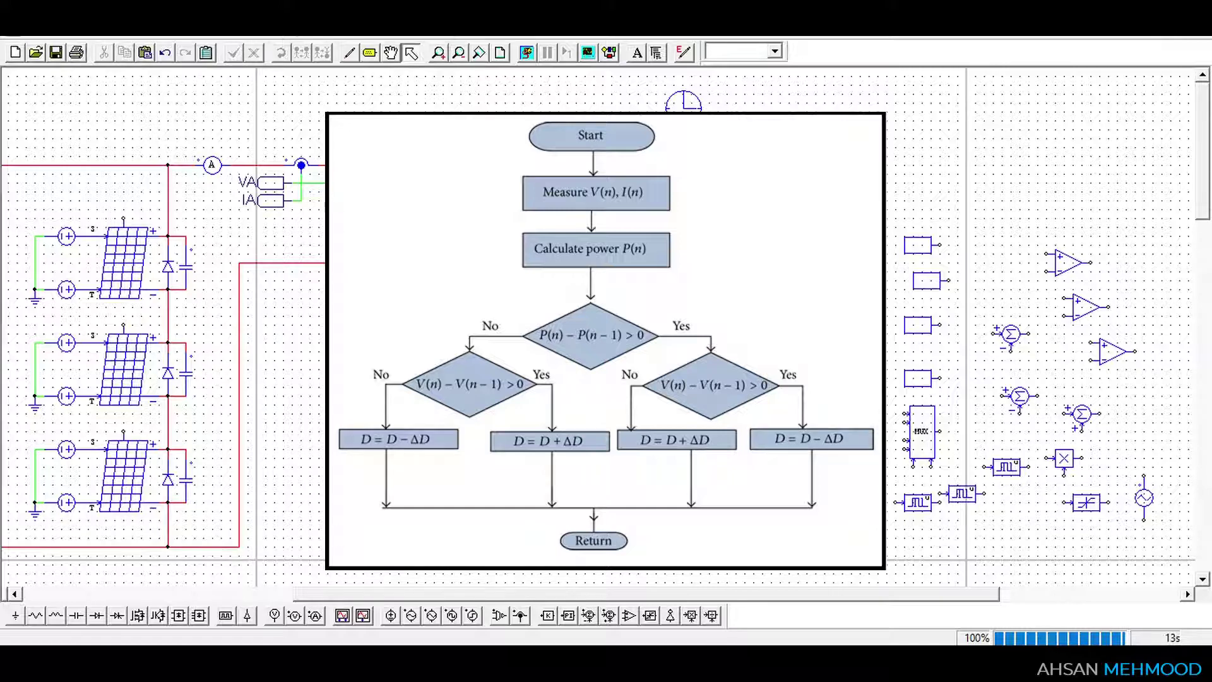
Copy the VA and IA labels into the empty area below the boost converter and move the IA copy well below VA
scroll(597, 326, up, 1)
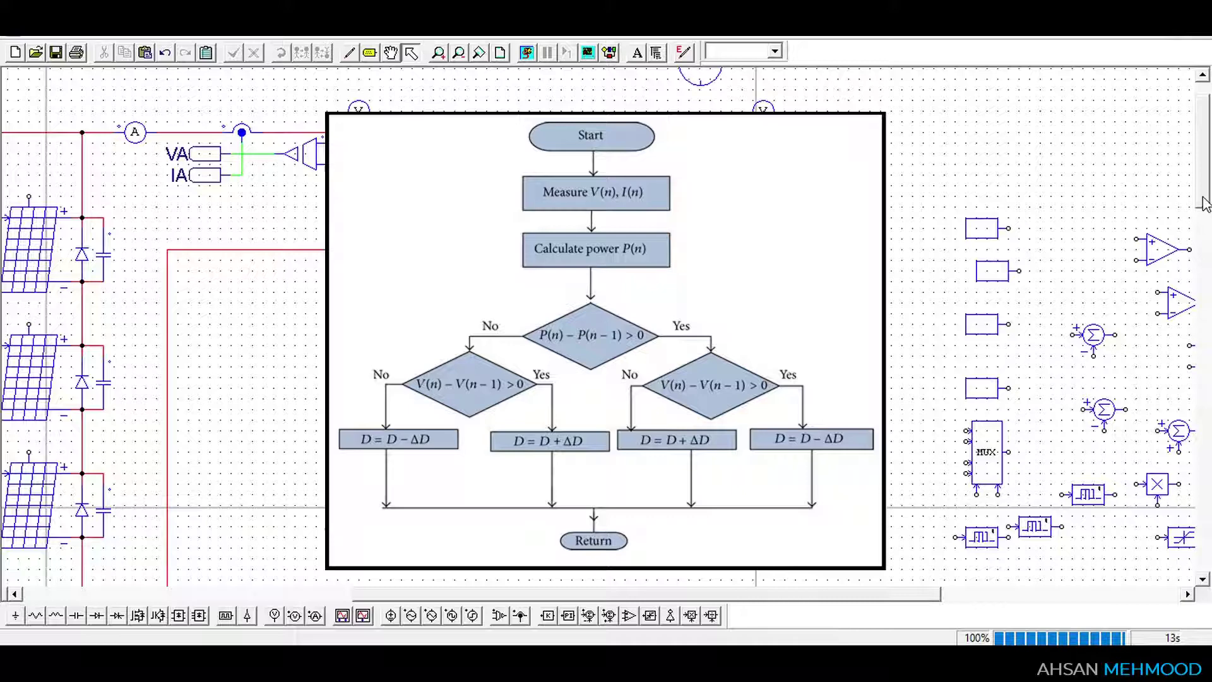
drag(1202, 197, 1208, 207)
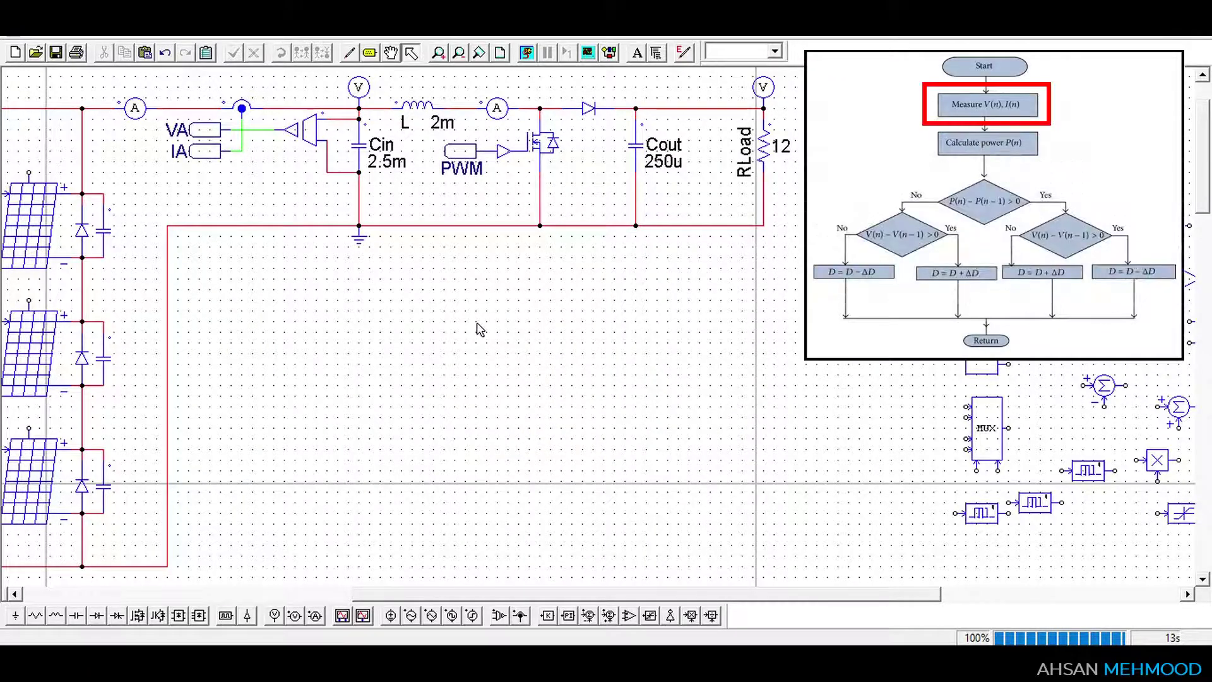
click(206, 131)
click(206, 151)
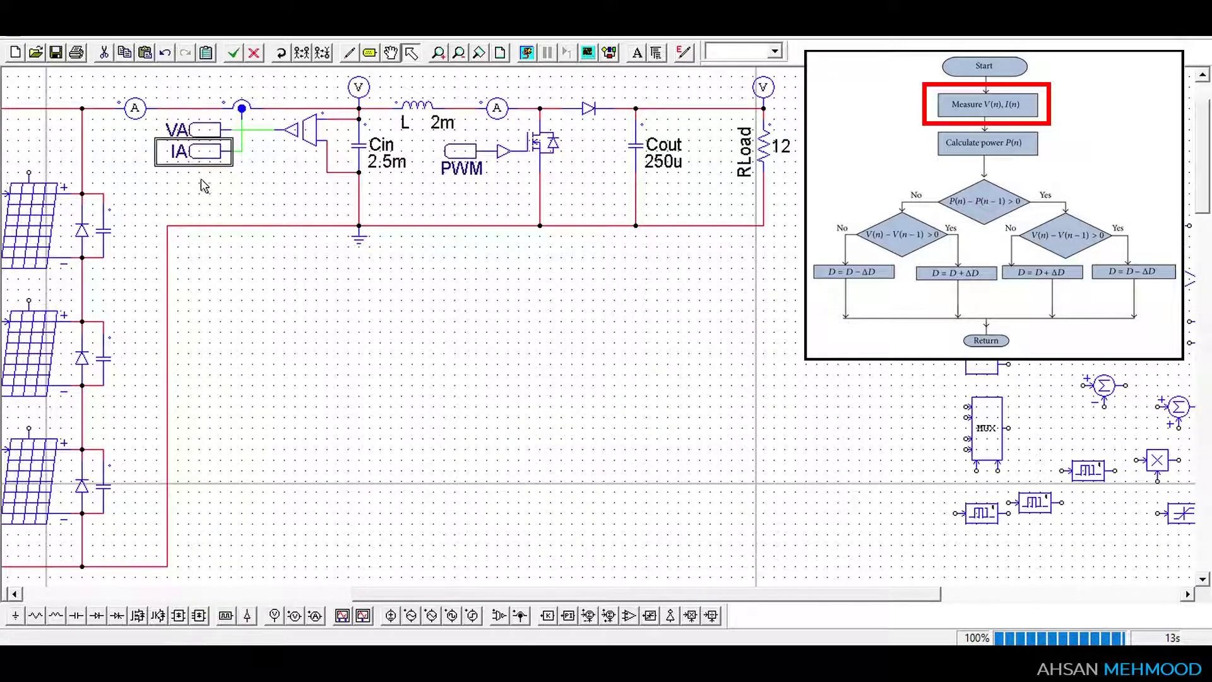
shift+click(208, 129)
key(ctrl+c)
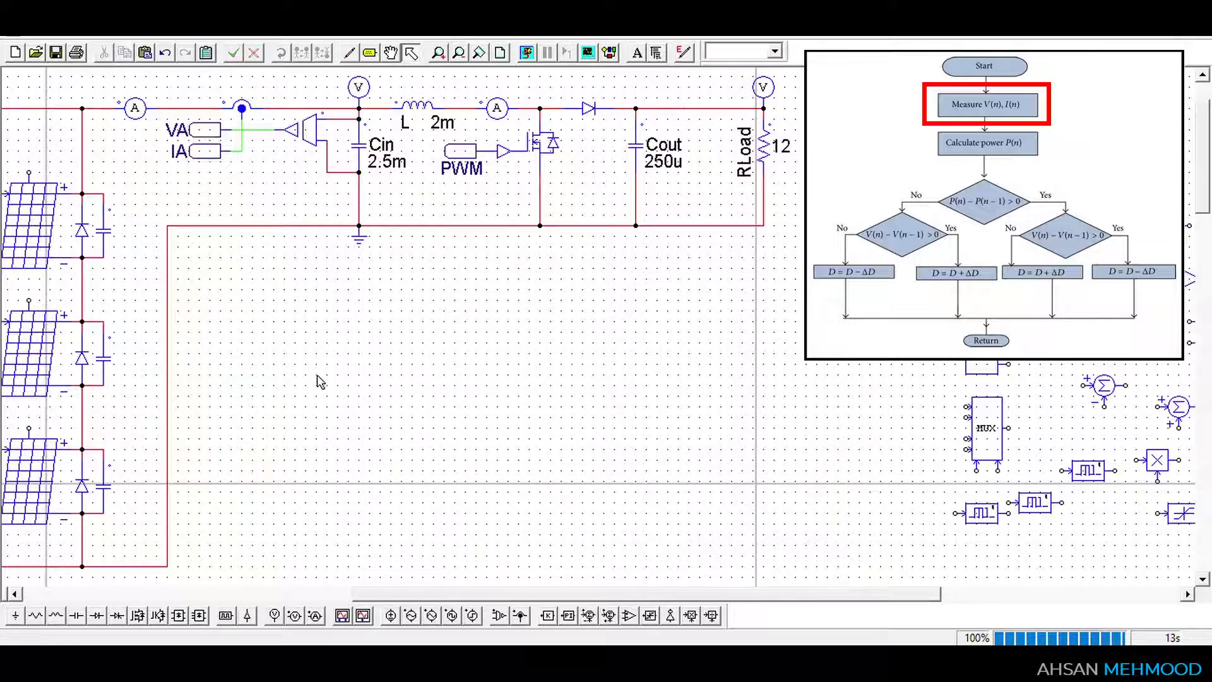
key(ctrl+v)
click(296, 436)
click(295, 436)
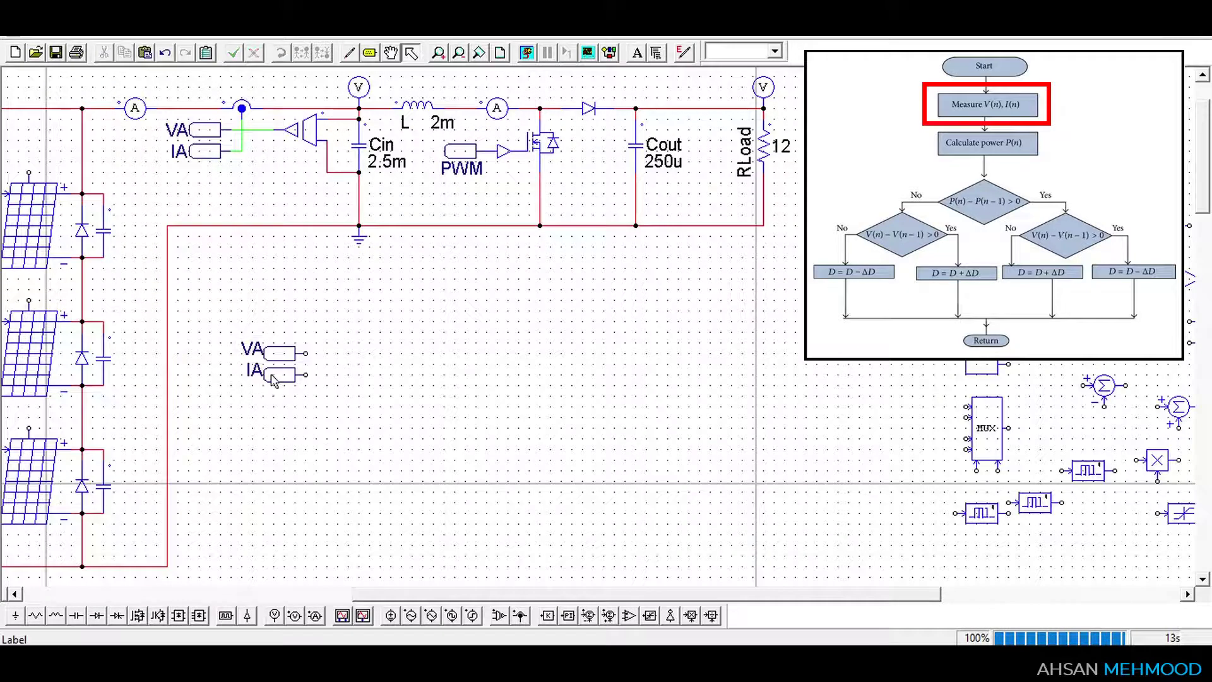
drag(277, 372, 269, 500)
click(379, 435)
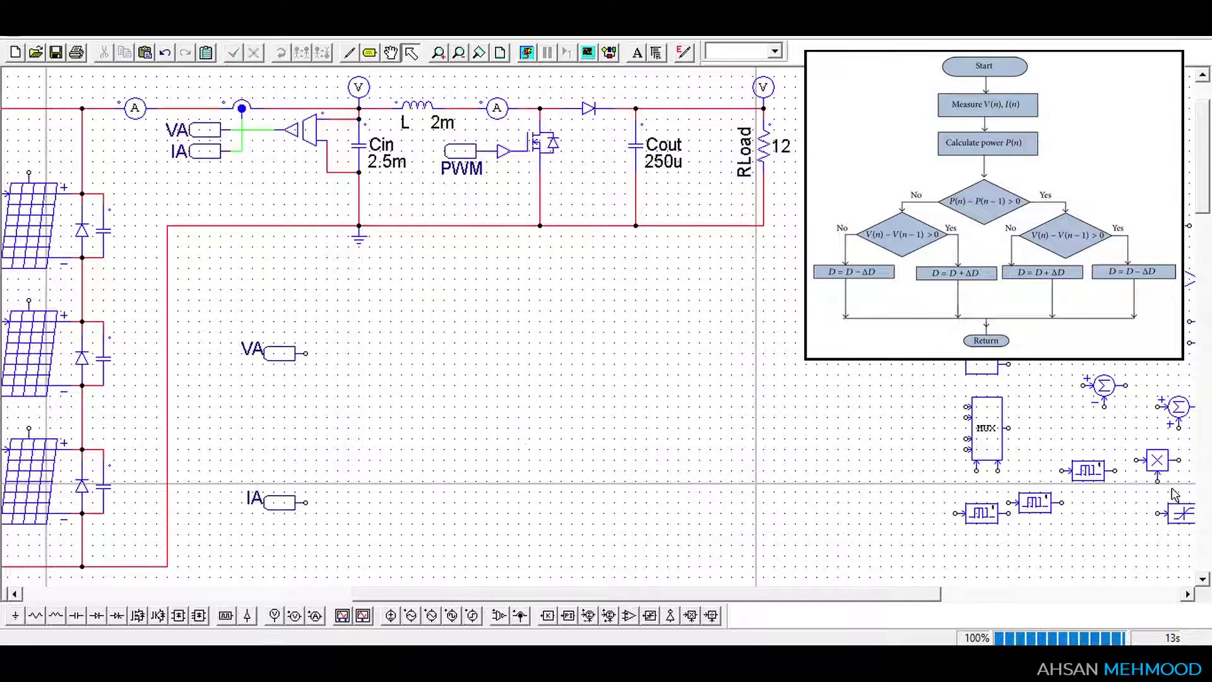
Place the multiplier between the VA and IA labels, wire both labels to its inputs, and draw an output wire
drag(1163, 461, 368, 474)
click(403, 455)
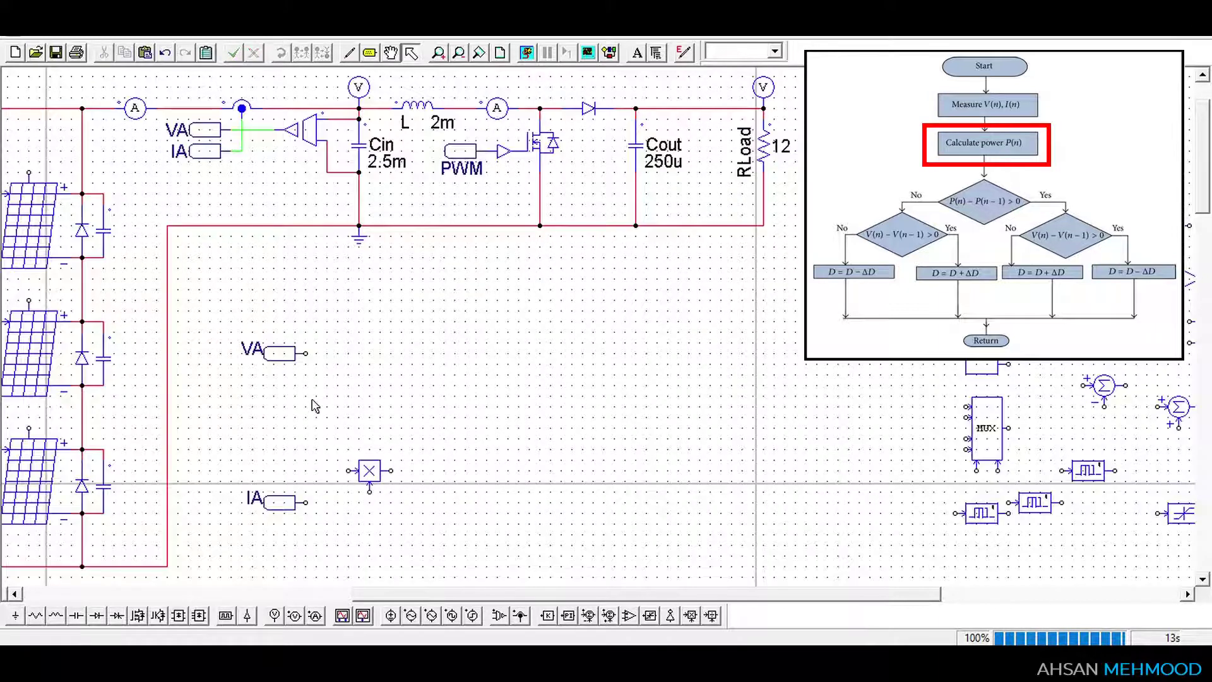
click(348, 52)
drag(305, 354, 355, 470)
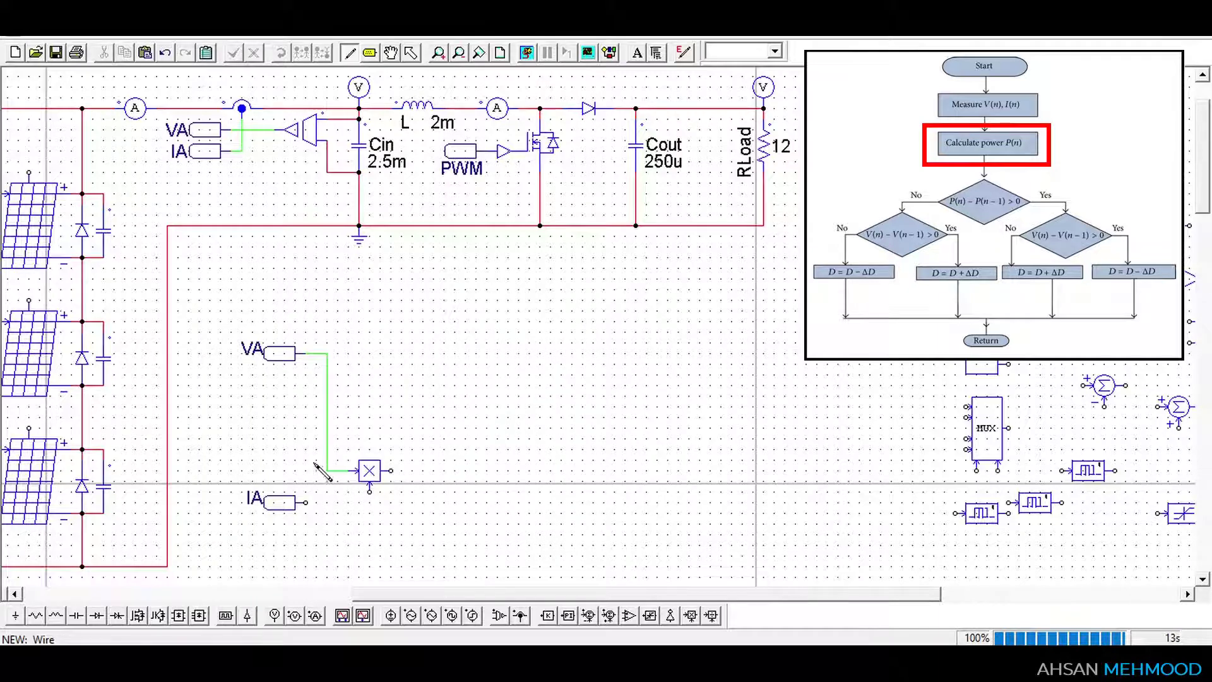
drag(305, 501, 423, 470)
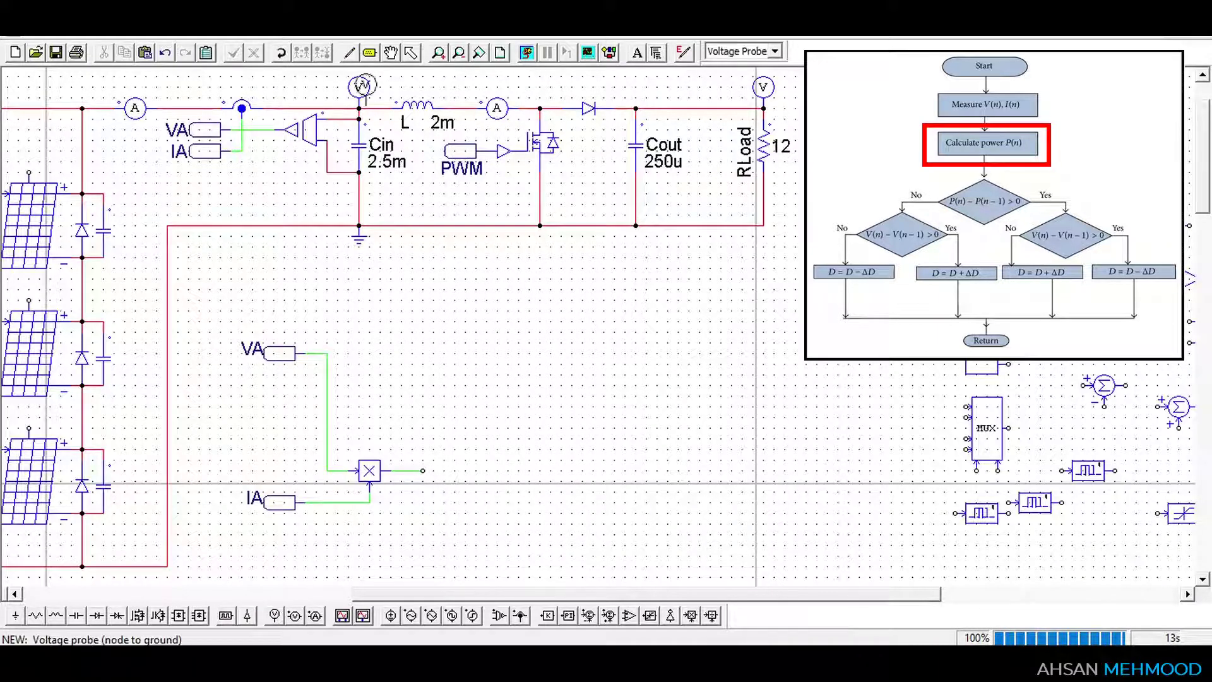
Add a label named PA on the multiplier's output wire
click(370, 53)
text(P)
click(592, 361)
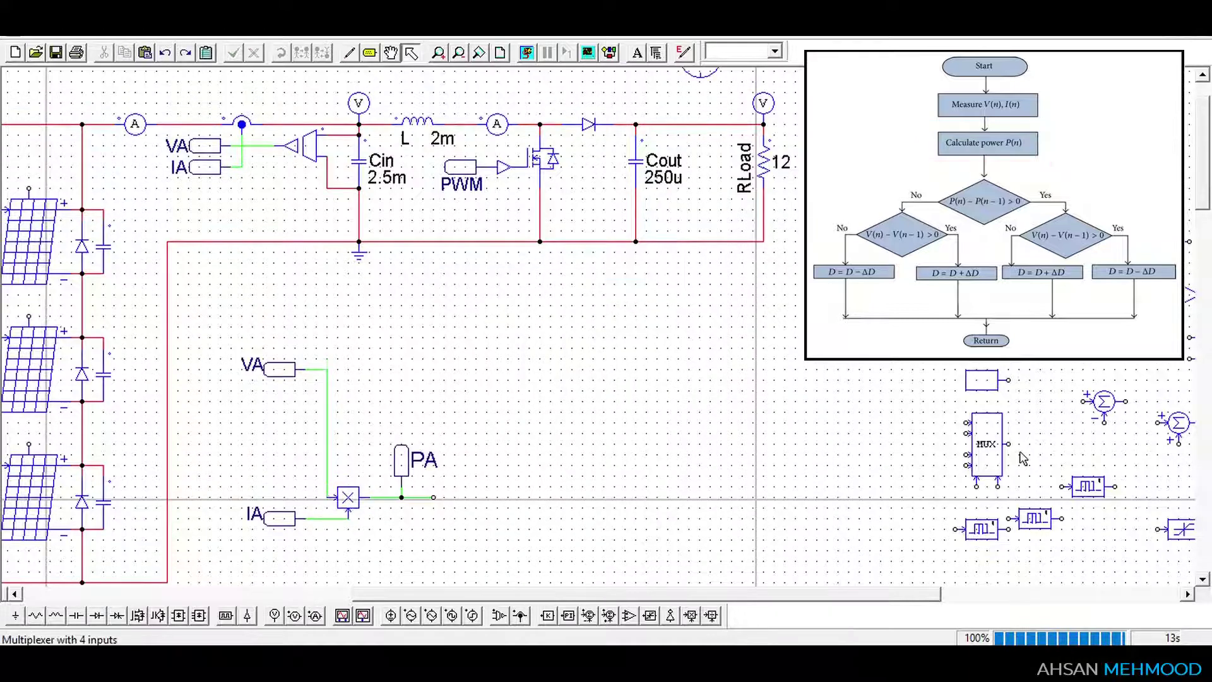
Place one unit delay block to the right of VA and another below the PA wire, vertically aligned
drag(981, 528, 387, 386)
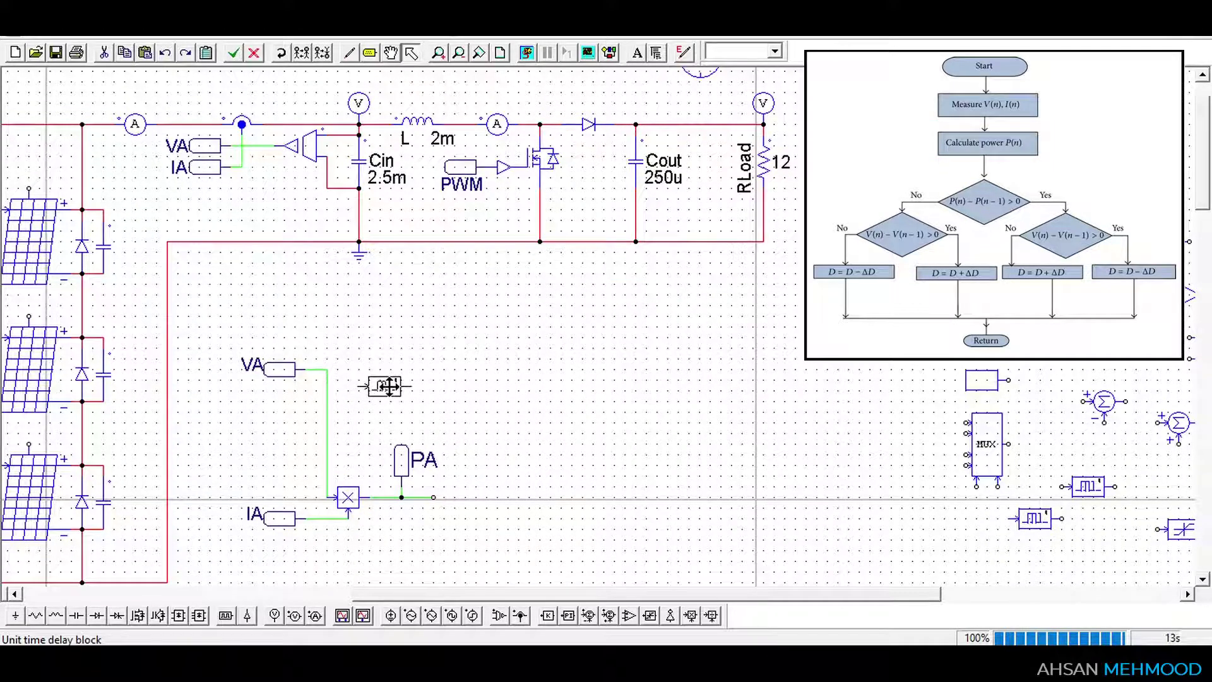
click(381, 391)
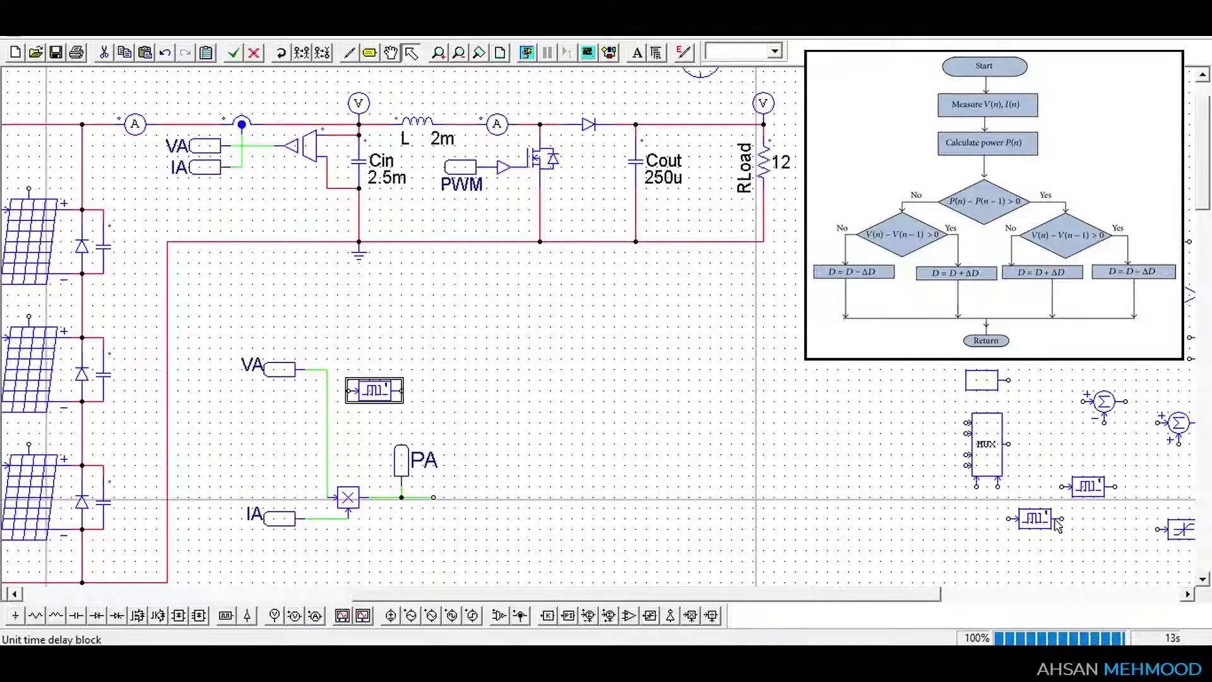
click(1035, 518)
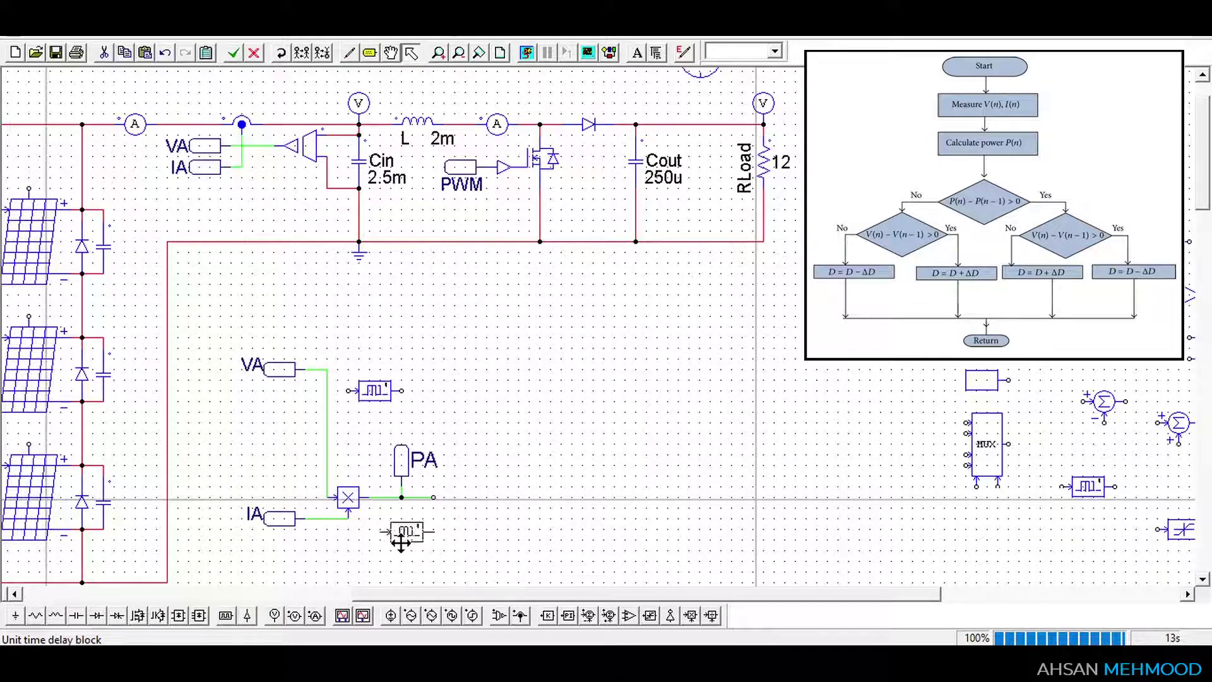
click(405, 536)
drag(374, 391, 401, 390)
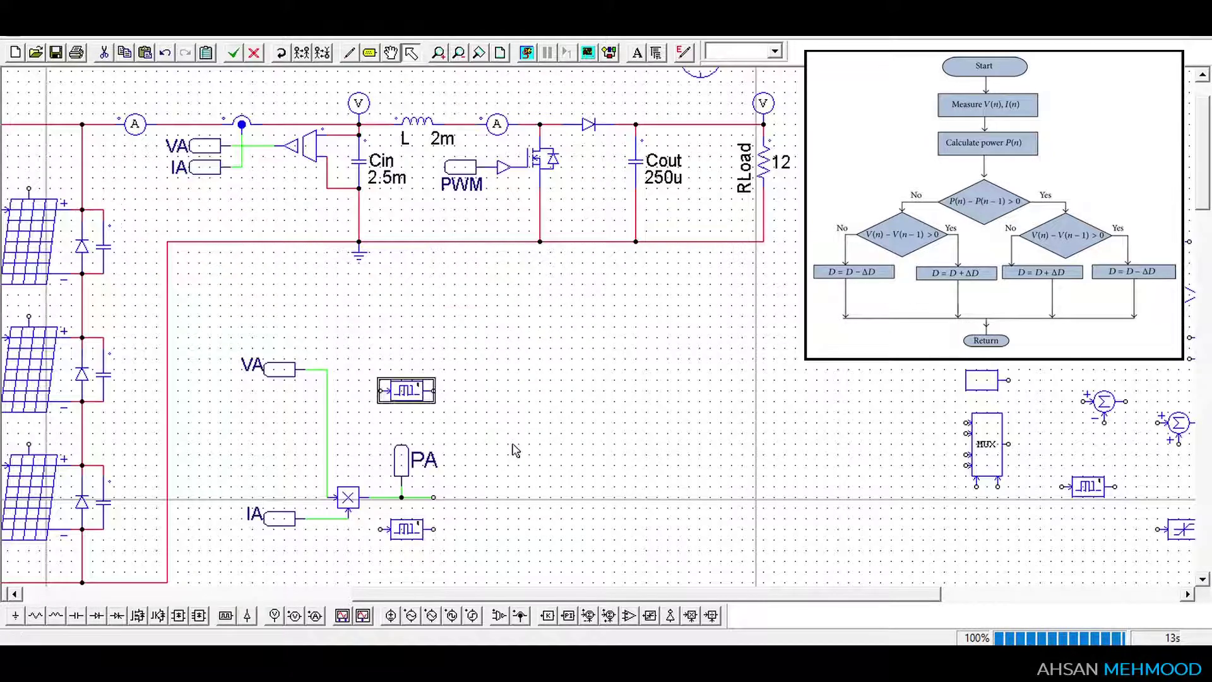
Wire the VA signal to the upper delay's input and the multiplier output to the lower delay's input
click(349, 52)
drag(327, 390, 378, 391)
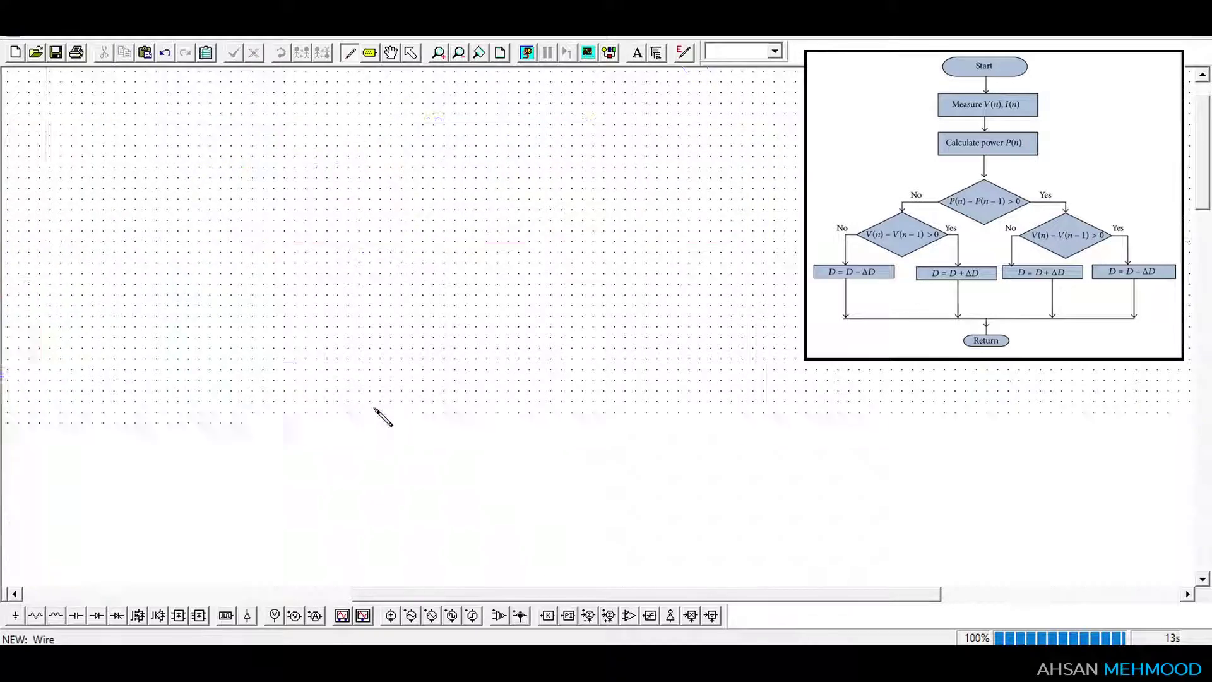
drag(379, 497, 379, 528)
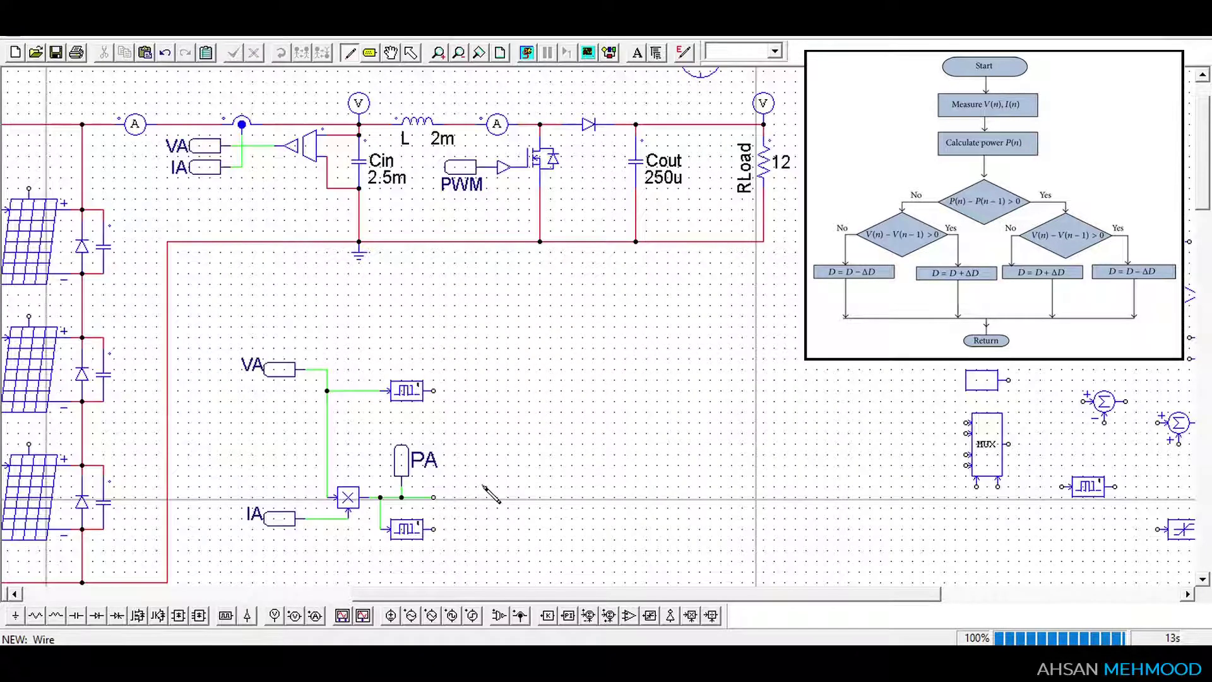
key(Escape)
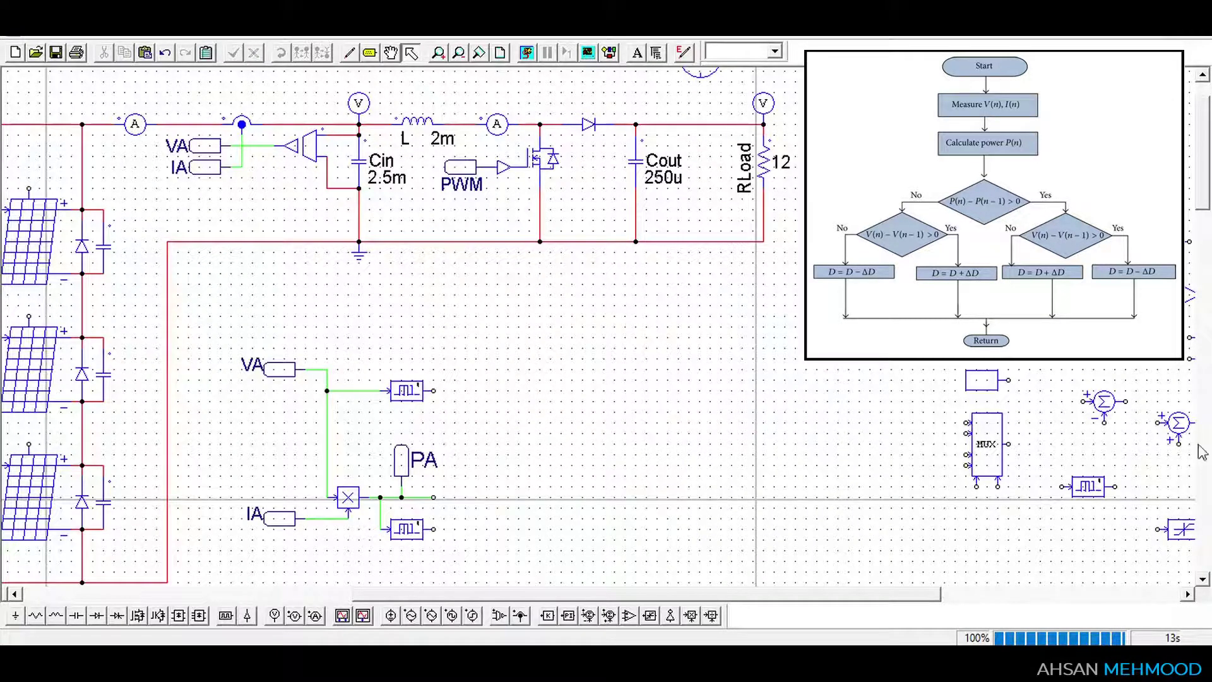
Place one Summer (+/-) beside the VA delay block and another at the end of the PA wire
click(588, 615)
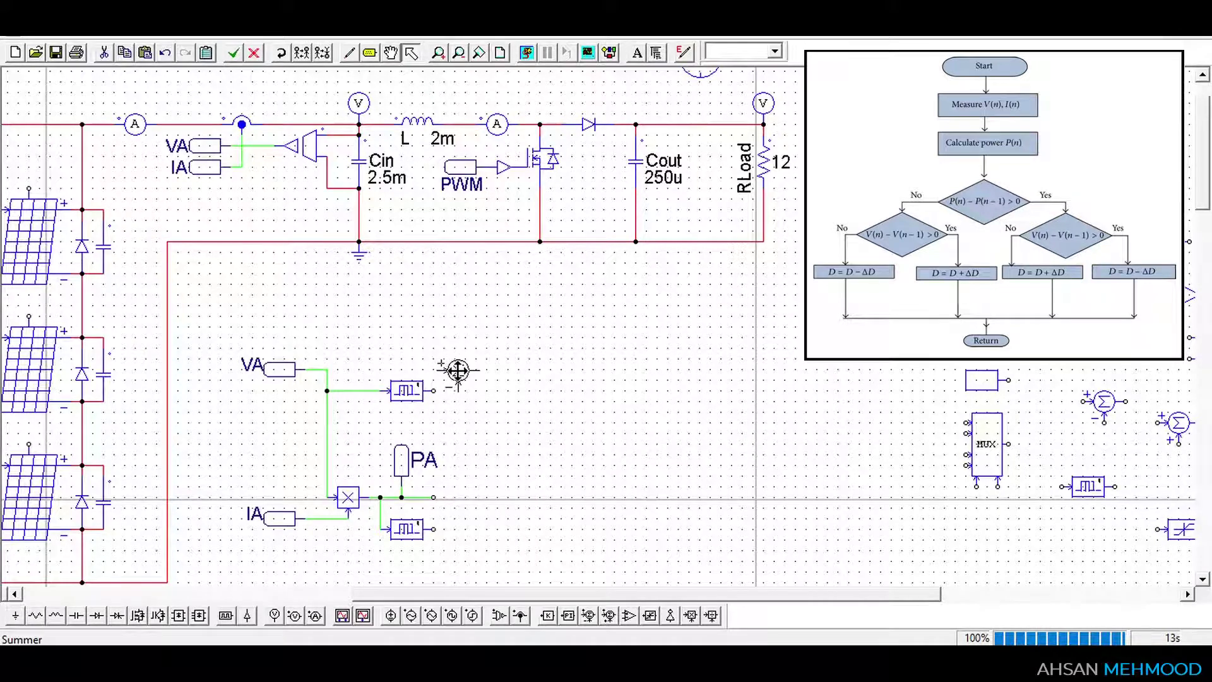
click(461, 370)
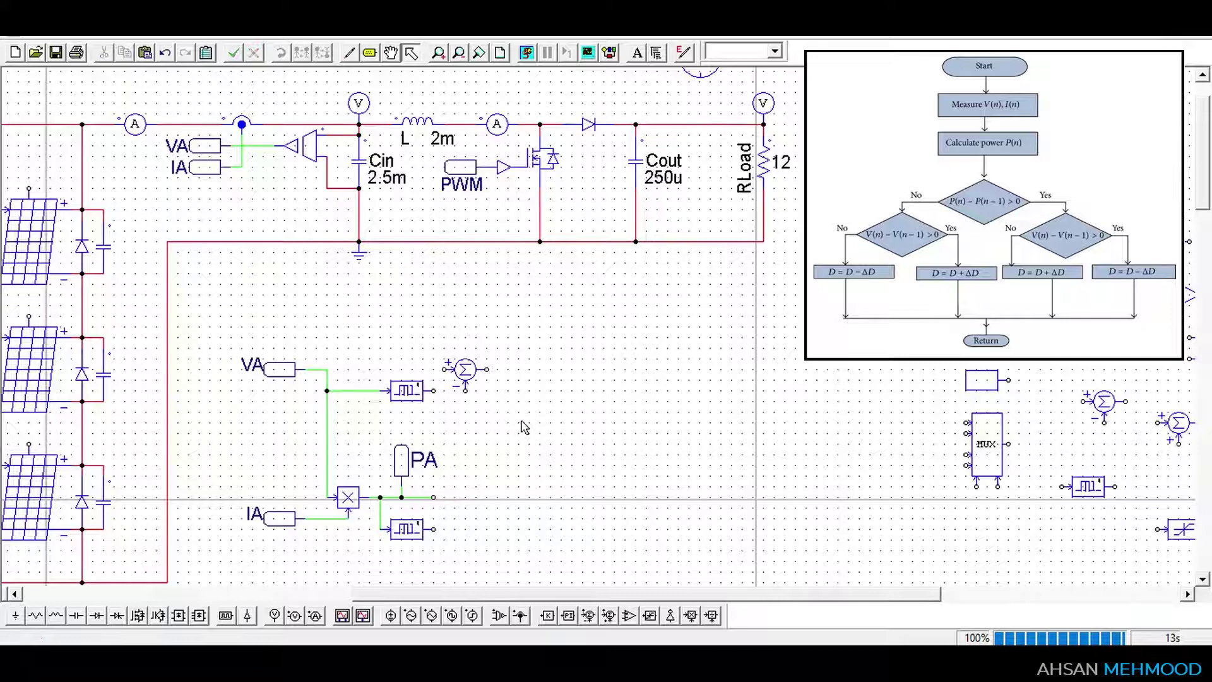
click(465, 496)
key(Escape)
click(523, 419)
Wire VA and PA to the plus inputs of their summers and each delay output to the matching minus input
click(349, 53)
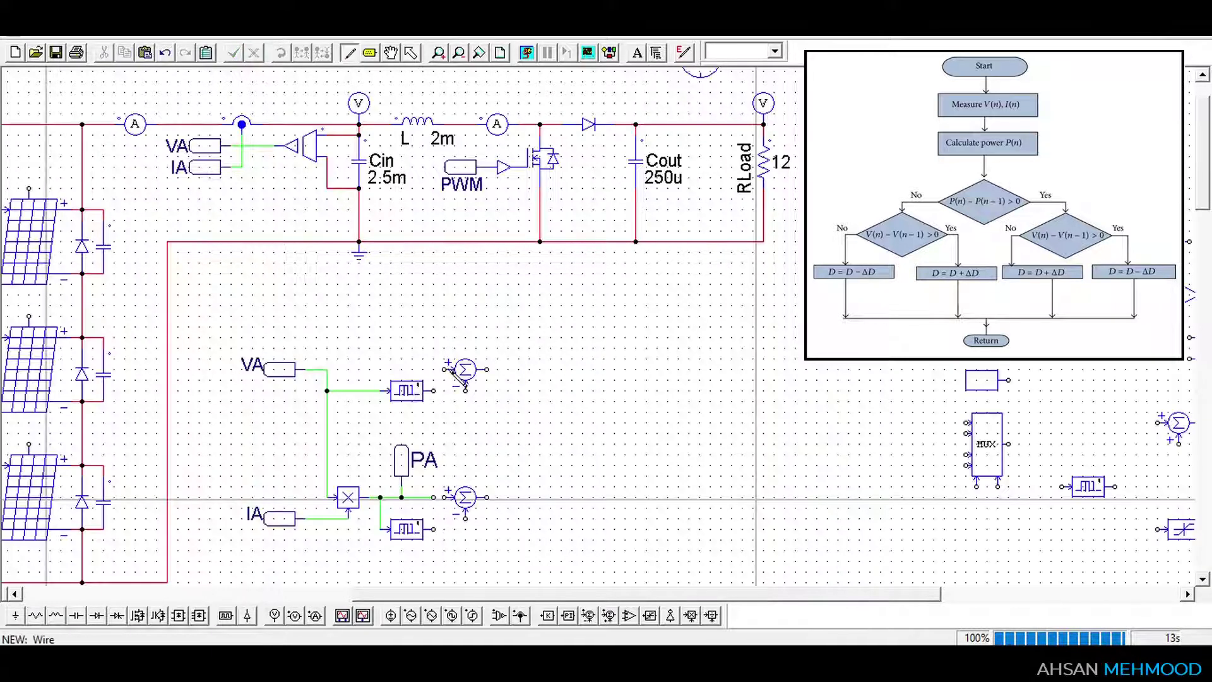
drag(327, 369, 435, 391)
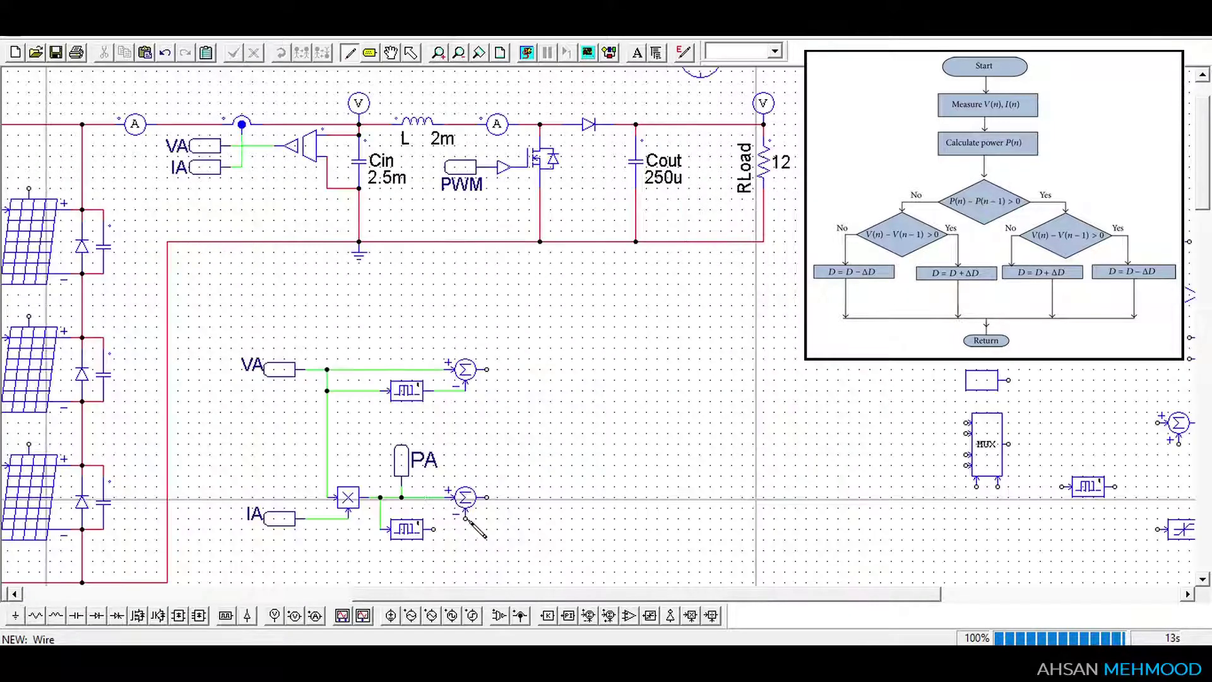
click(435, 531)
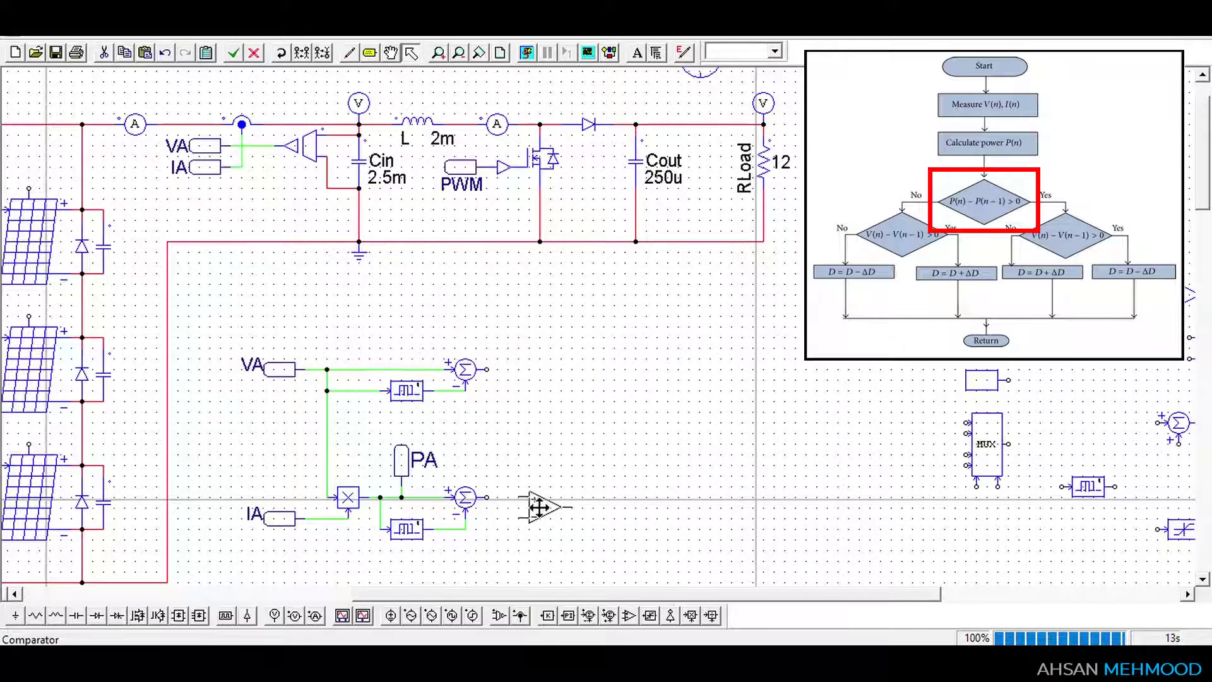
Place a comparator and a constant beside the power summer, wiring the summer to the plus input and the constant to the minus input
drag(470, 560, 475, 550)
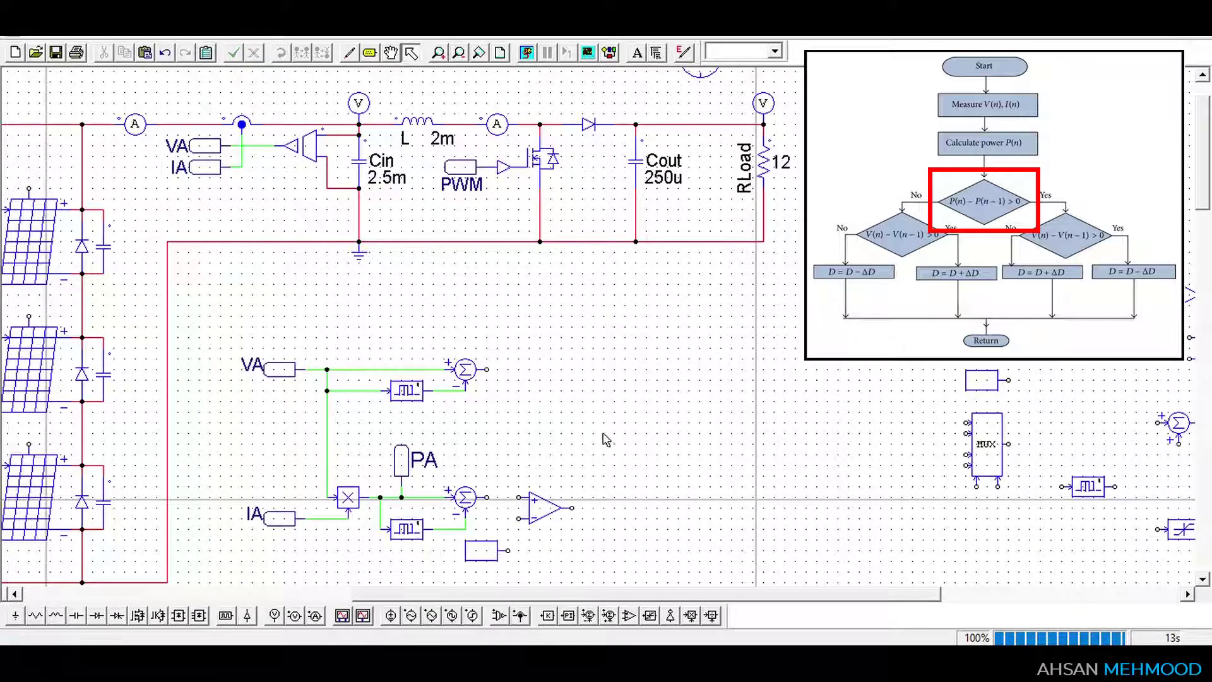
double_click(486, 548)
drag(178, 79, 679, 309)
click(832, 304)
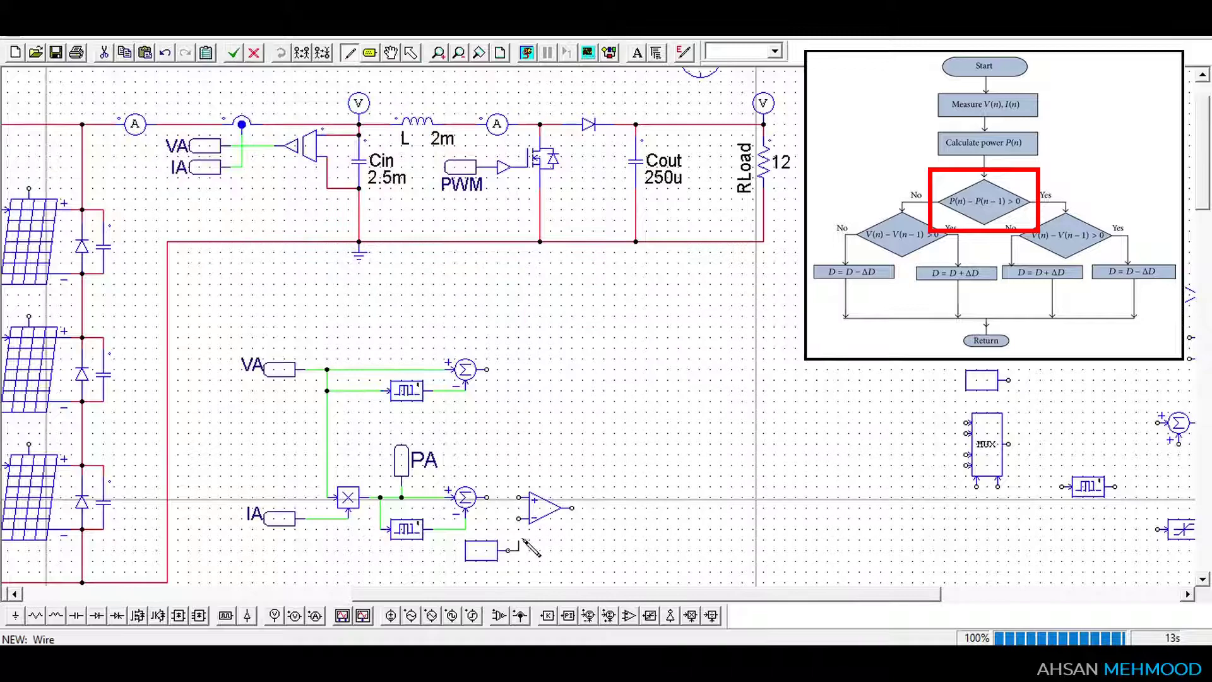
Set the power comparator's constant to 0, display its value, and move the value text beside the block
double_click(486, 550)
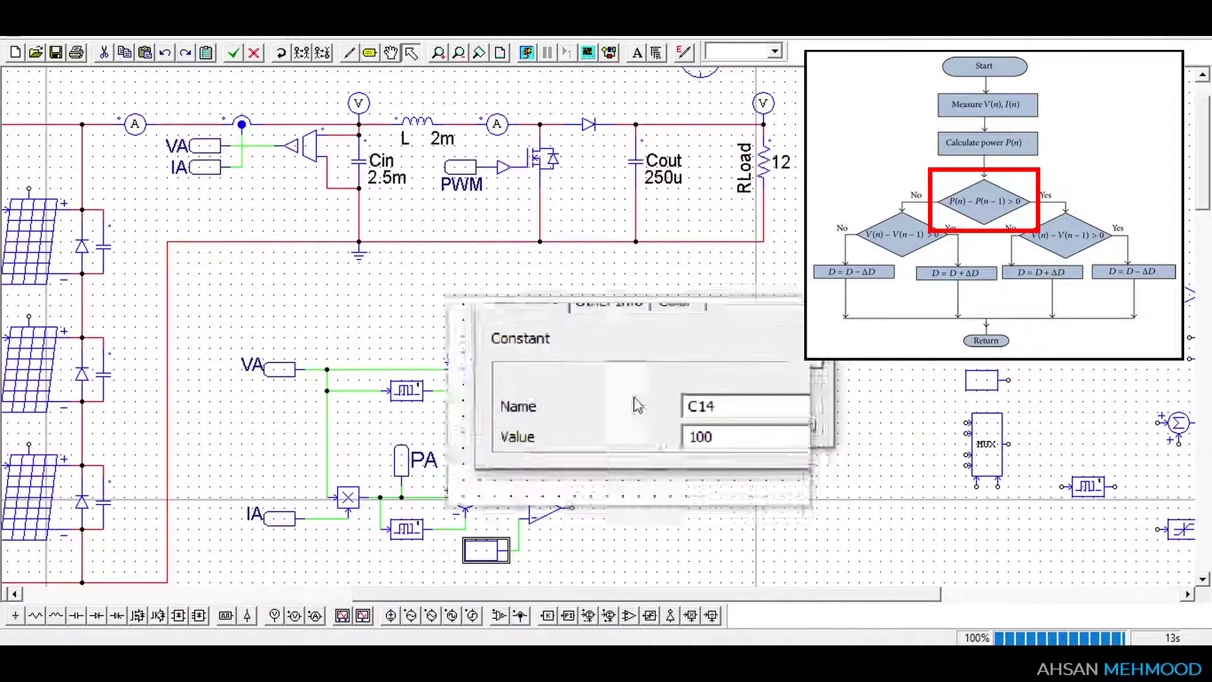
double_click(695, 442)
text(0)
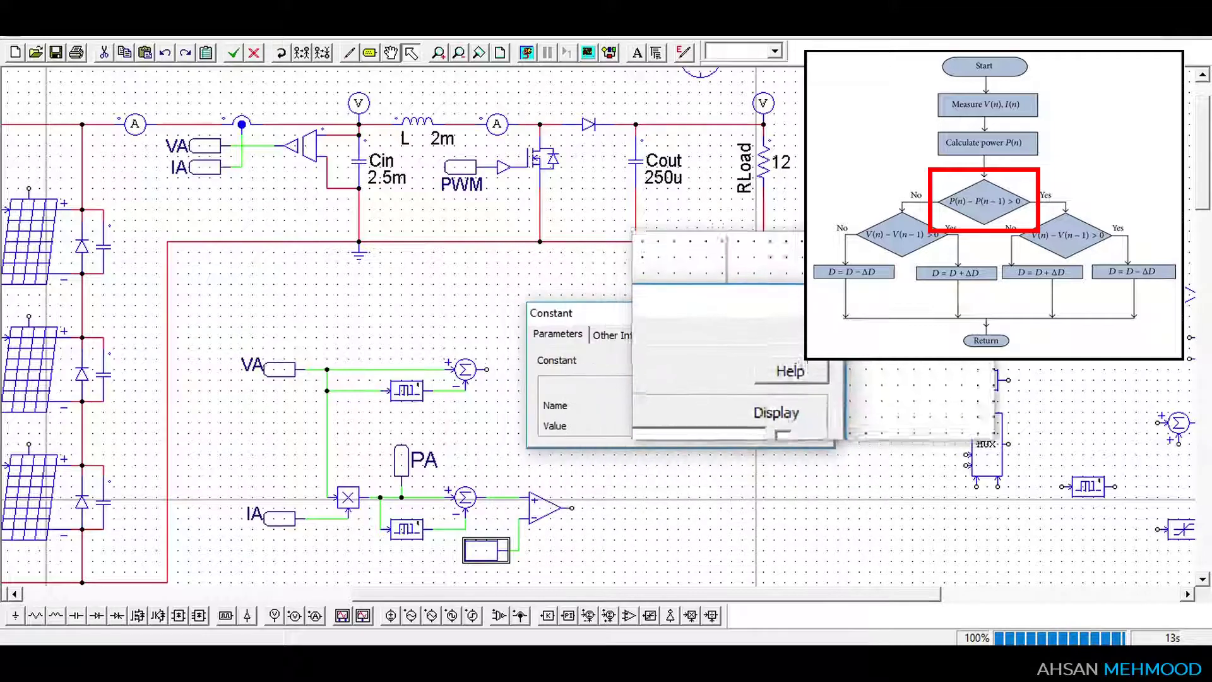
click(793, 427)
click(819, 312)
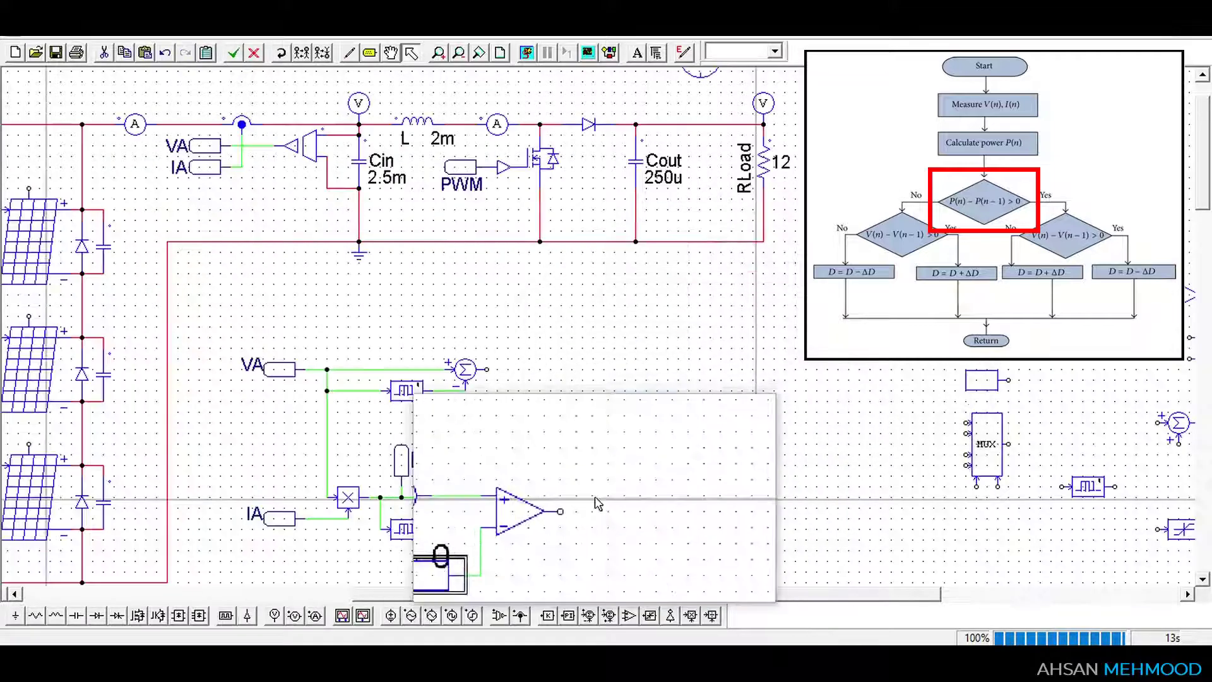
click(594, 504)
drag(492, 535, 457, 548)
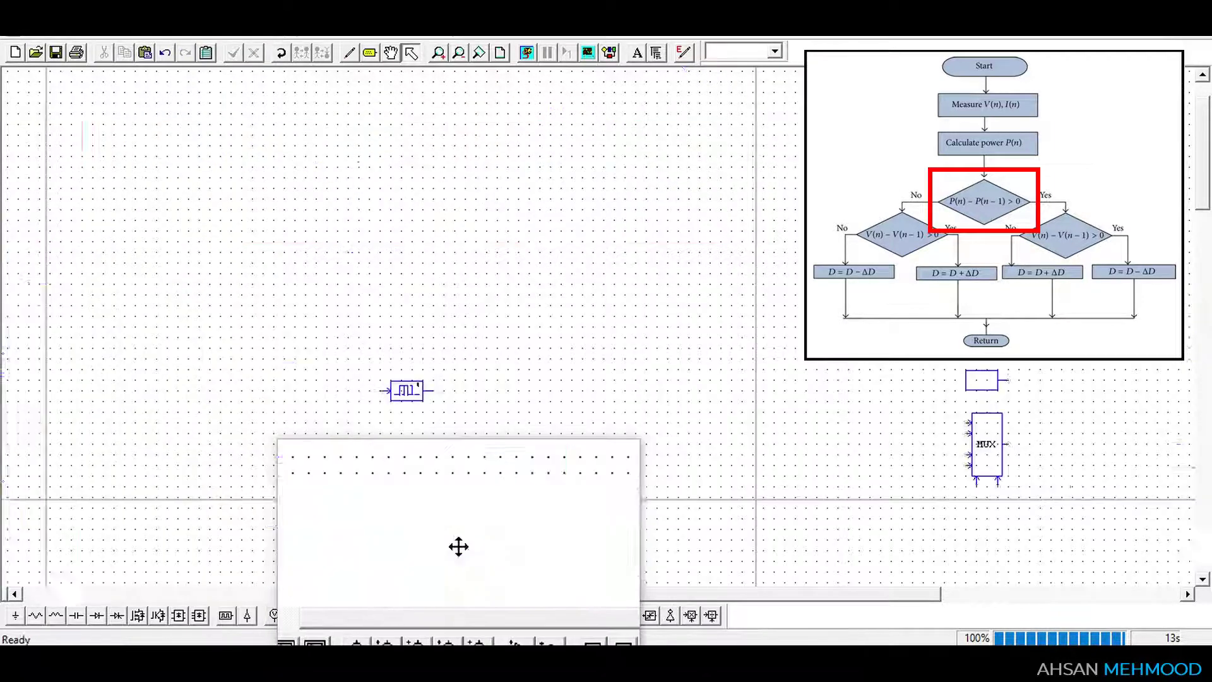
click(583, 546)
Place a constant and a comparator beside the voltage summer, wiring the summer to the plus input and the constant to the minus input
scroll(602, 414, up, 1)
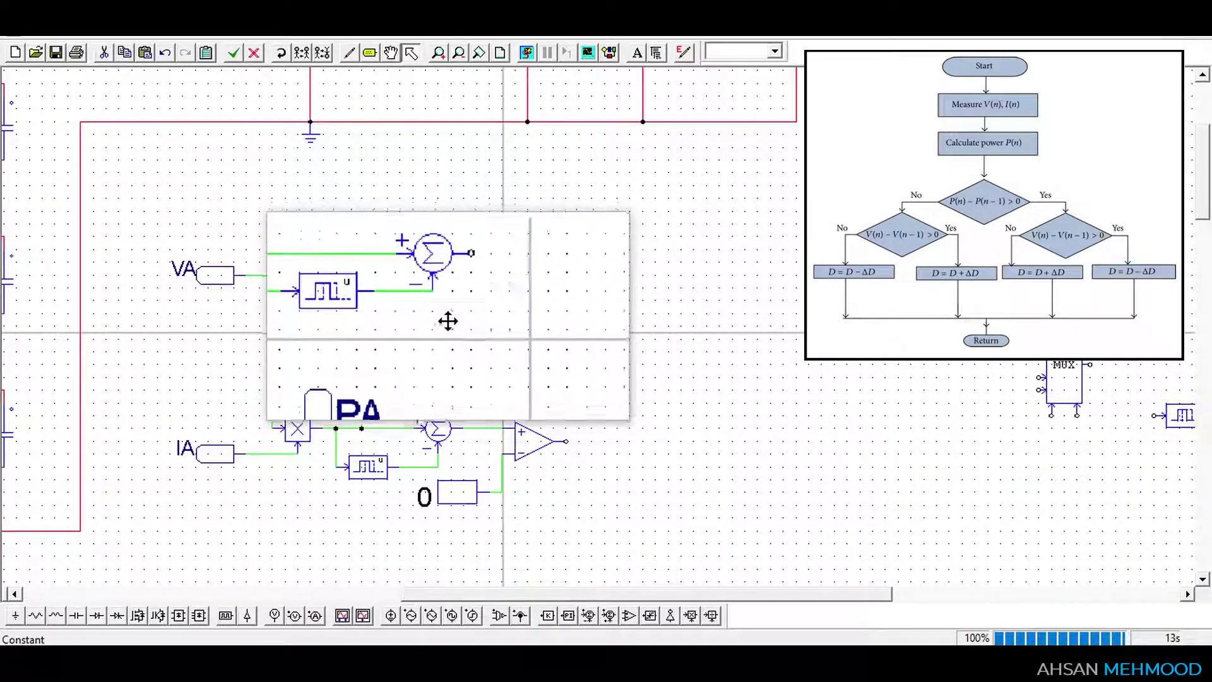
drag(447, 320, 448, 326)
drag(806, 593, 857, 593)
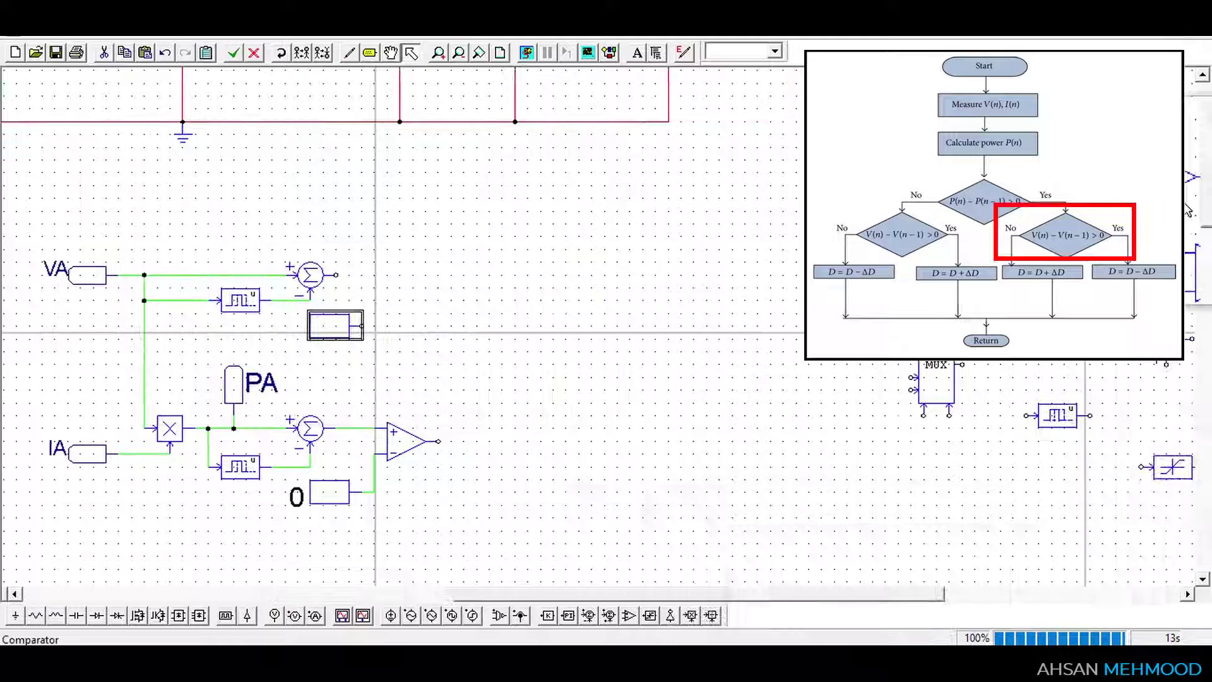
mouse_move(1185, 213)
mouse_down()
mouse_move(638, 290)
mouse_move(401, 289)
mouse_move(336, 275)
mouse_move(375, 324)
mouse_move(362, 326)
mouse_up()
click(350, 52)
key(Escape)
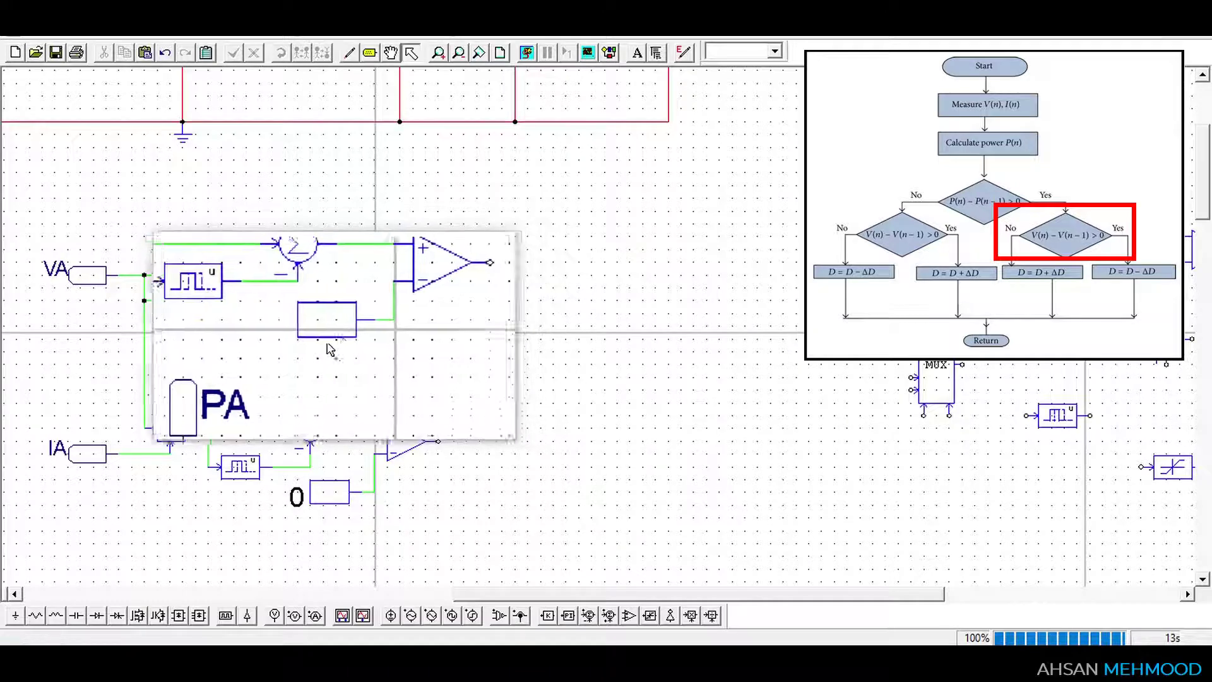
Set the voltage comparator's constant to 0, display its value, and move the value text beside the block
double_click(325, 328)
drag(692, 426, 658, 433)
text(00)
click(793, 425)
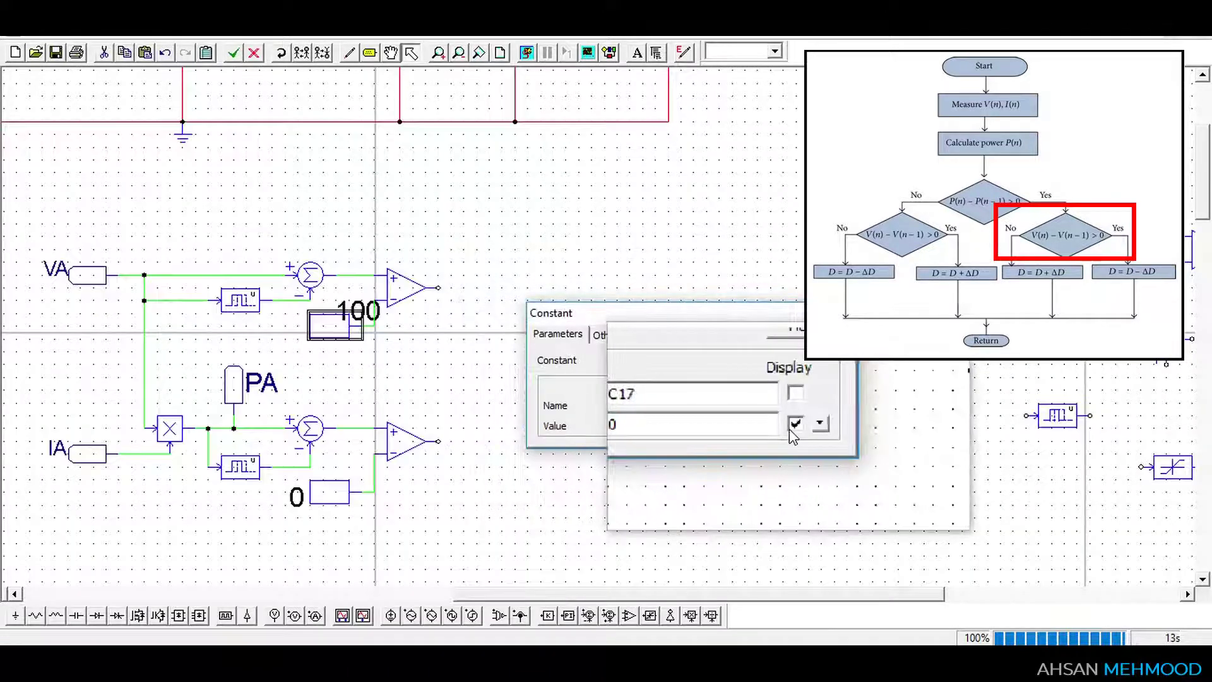
click(819, 312)
drag(342, 308, 294, 322)
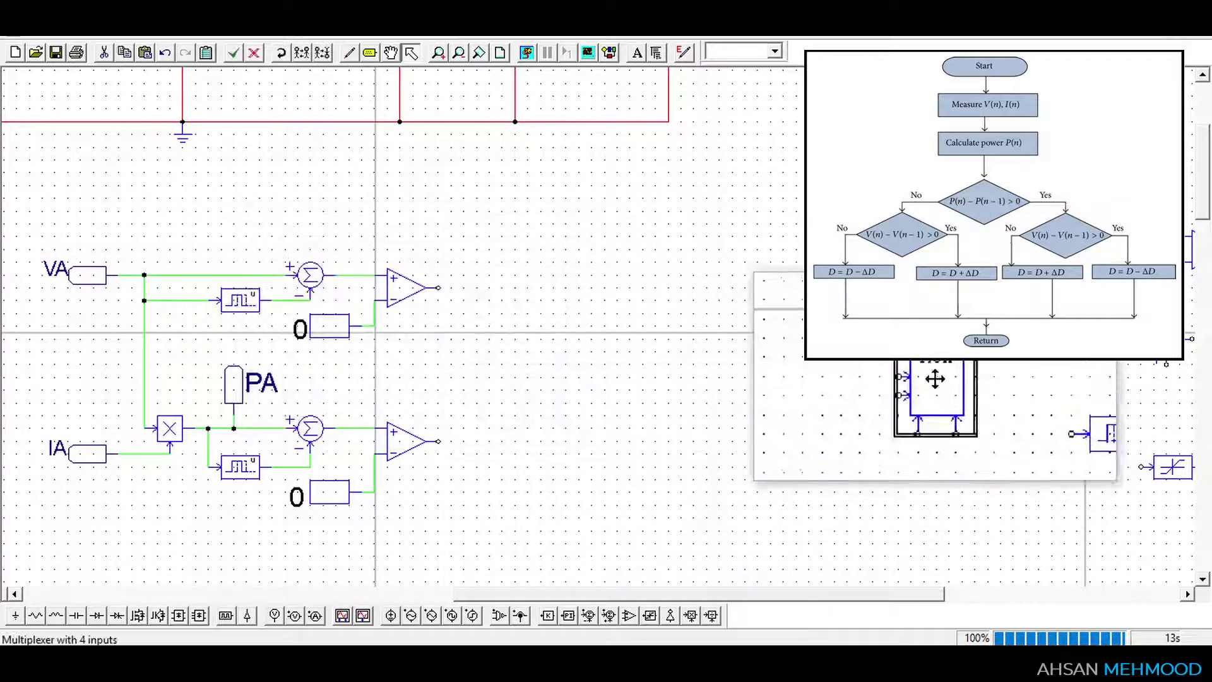
Place the 4-input multiplexer above and right of the comparators, and wire the power comparator to s1 and the voltage comparator to s0
mouse_move(934, 379)
mouse_down()
mouse_move(661, 362)
mouse_move(774, 316)
mouse_move(725, 240)
mouse_move(552, 247)
mouse_up()
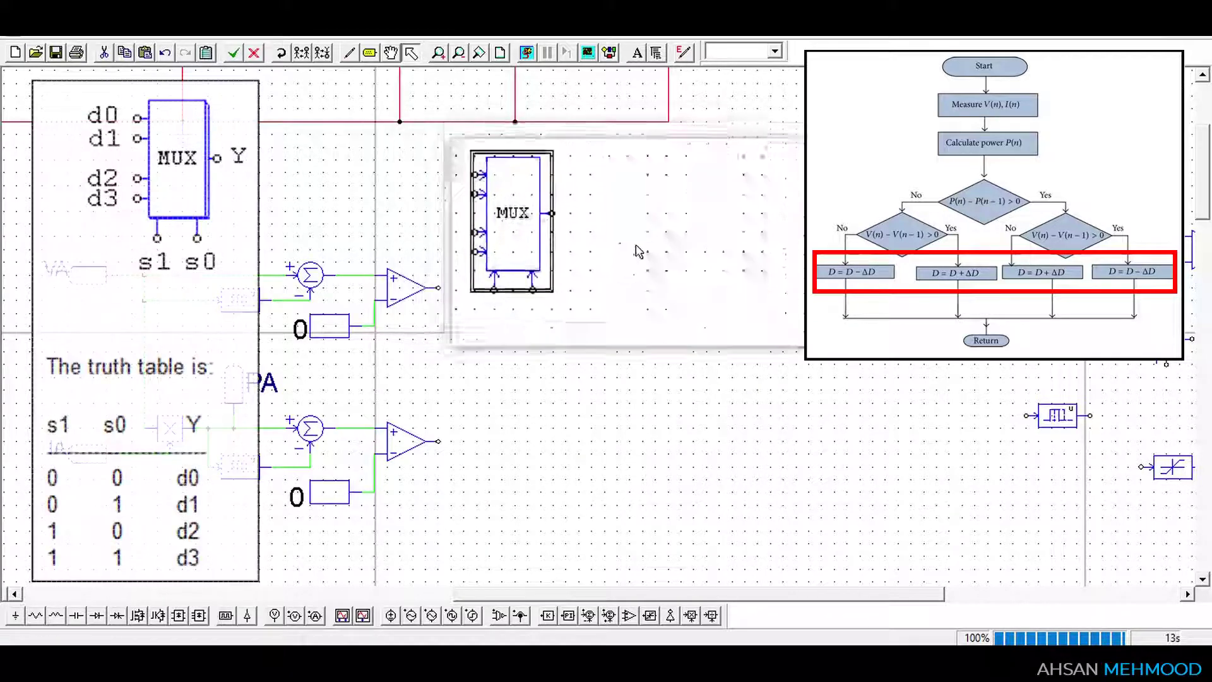
click(605, 182)
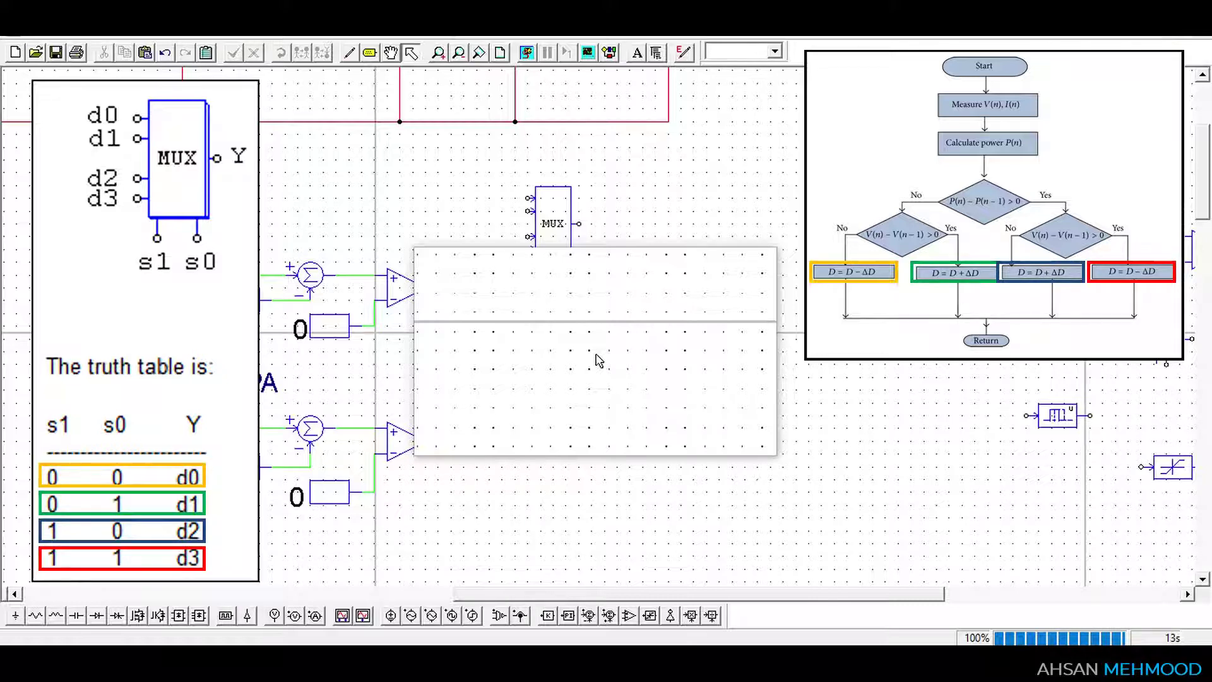
click(349, 52)
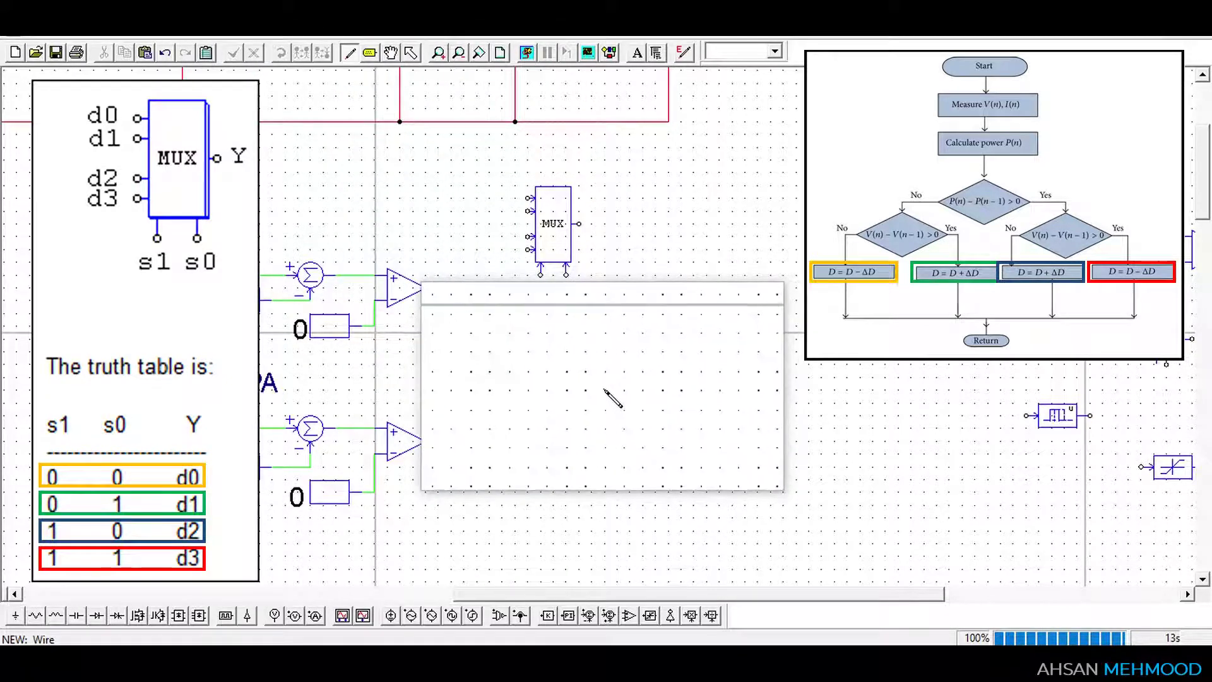
drag(438, 441, 541, 275)
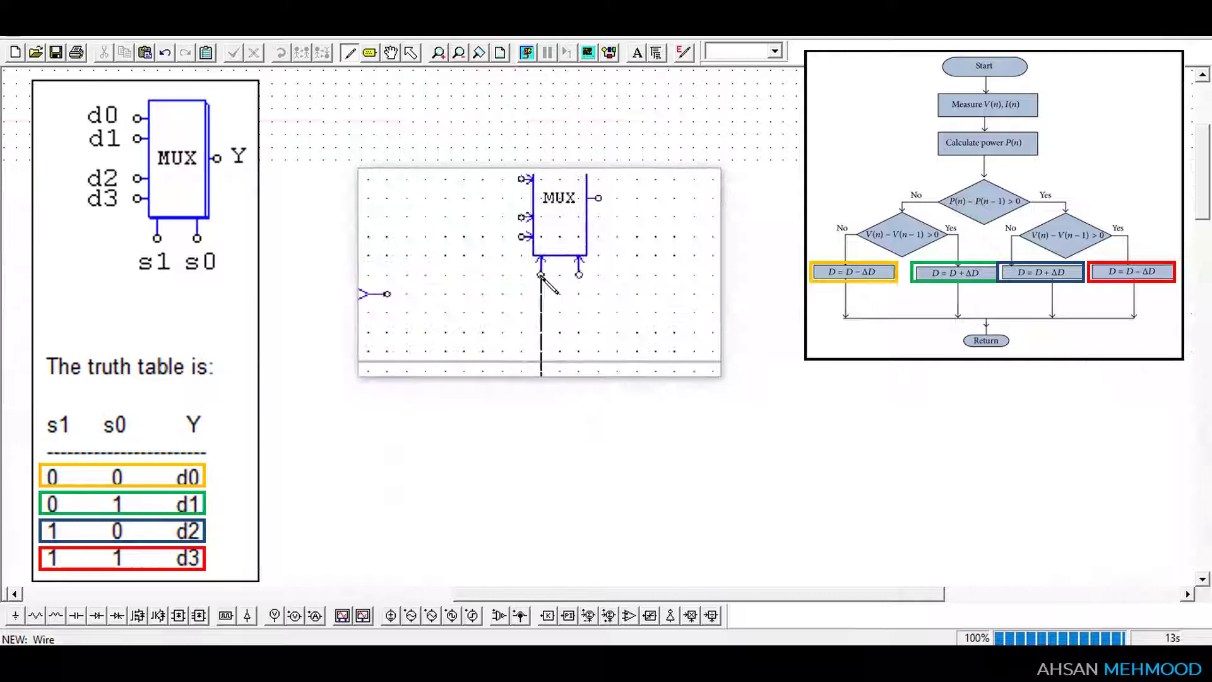
drag(438, 287, 567, 276)
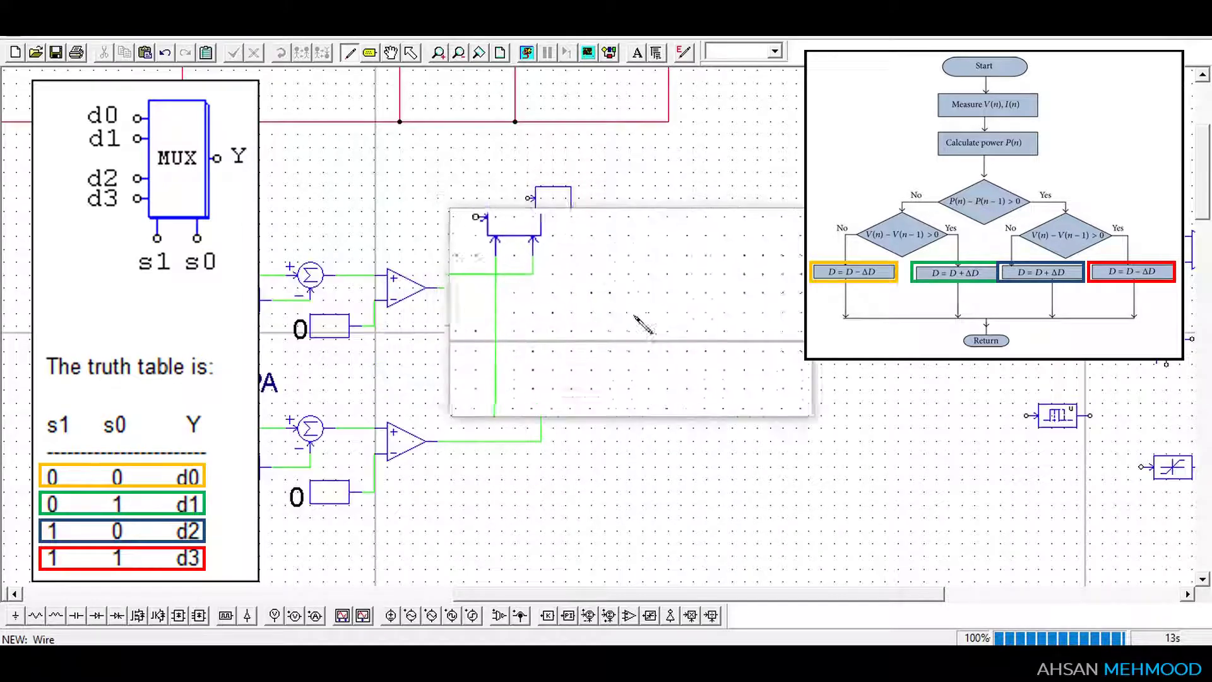
key(Escape)
Place two constant blocks, one above the other, in front of the multiplexer's data inputs
drag(935, 155, 466, 197)
click(467, 197)
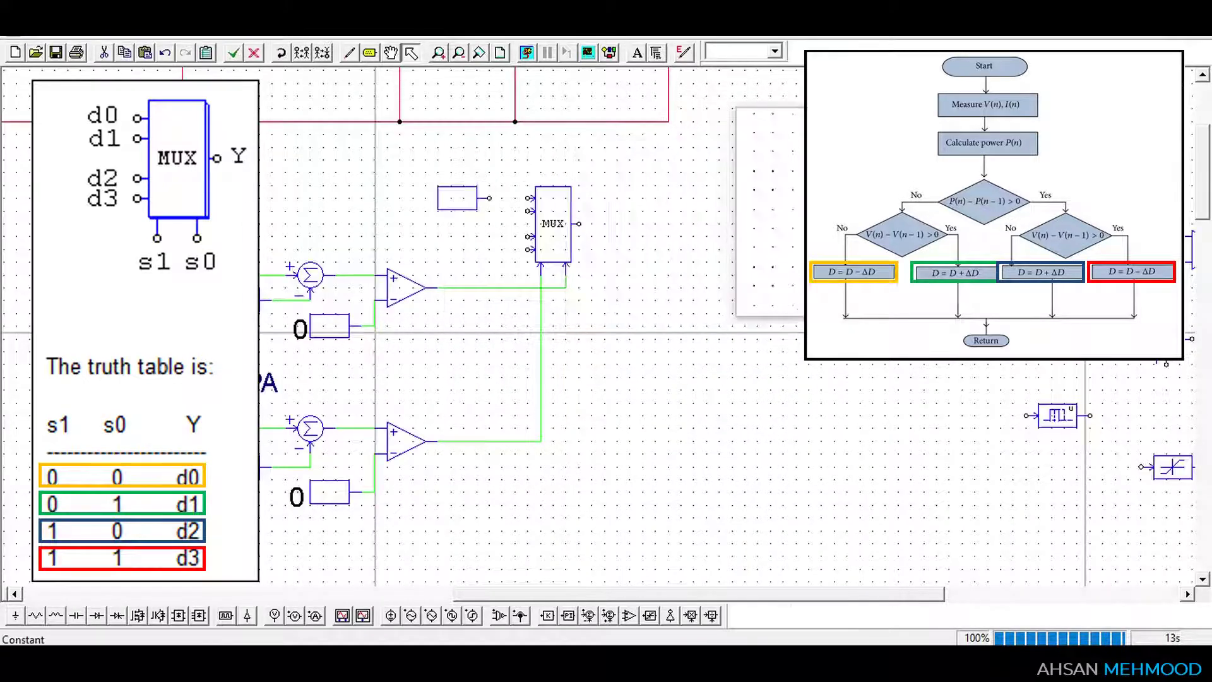
click(453, 238)
Set the upper multiplexer constant to 0.1 and the lower one to -0.1, displaying the lower constant's value
double_click(462, 197)
double_click(698, 427)
text(+0.1)
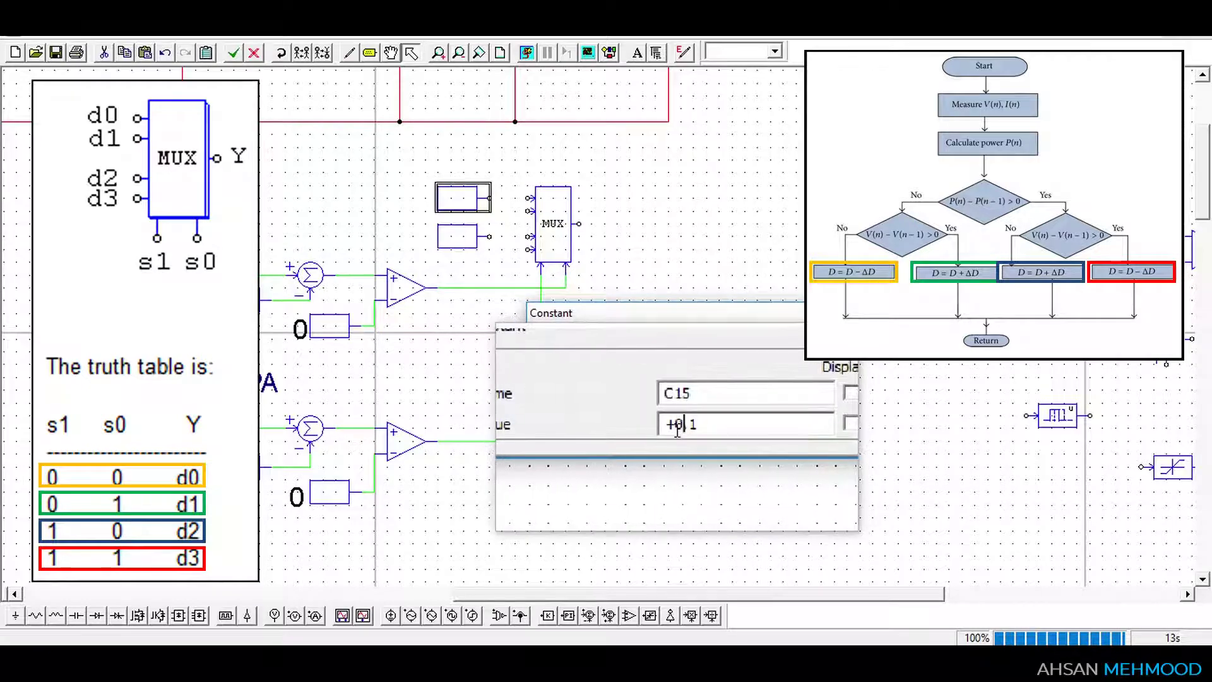
key(Return)
double_click(462, 235)
double_click(694, 425)
text(-0.1)
key(Return)
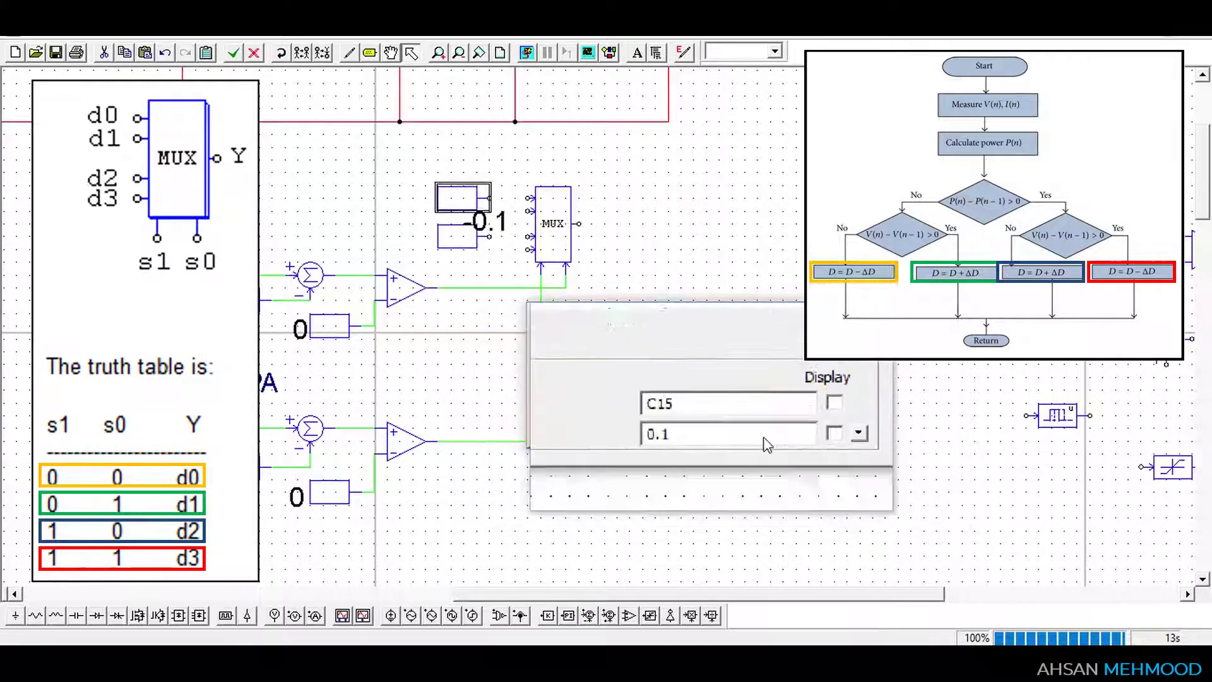
Move the -0.1 value text beside its constant, then wire 0.1 to multiplexer inputs d1 and d2 and -0.1 to d0 and d3
mouse_move(480, 233)
mouse_down()
mouse_move(487, 218)
mouse_move(414, 236)
mouse_up()
click(349, 52)
mouse_move(490, 237)
mouse_down()
mouse_move(547, 256)
mouse_move(548, 179)
mouse_move(509, 193)
mouse_move(502, 243)
mouse_move(503, 211)
mouse_move(528, 236)
mouse_up()
key(Escape)
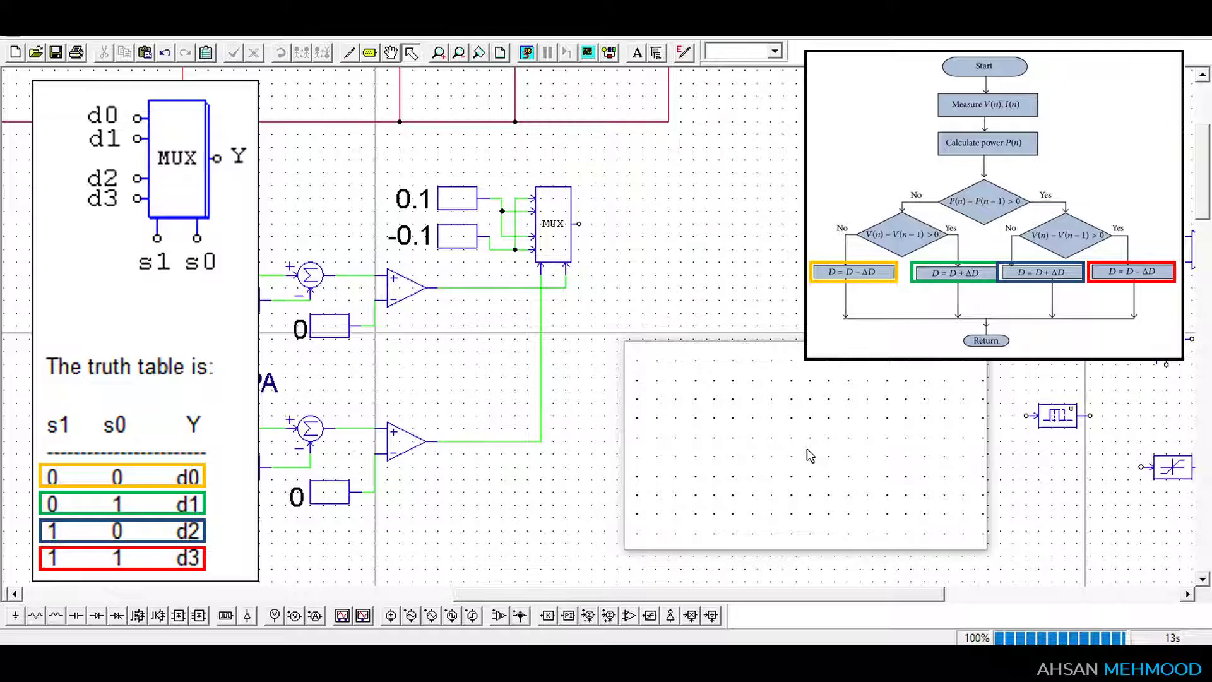
Place the limiter after the multiplexer output and set its lower limit to 0 and upper limit to 0.85
drag(1166, 470, 692, 222)
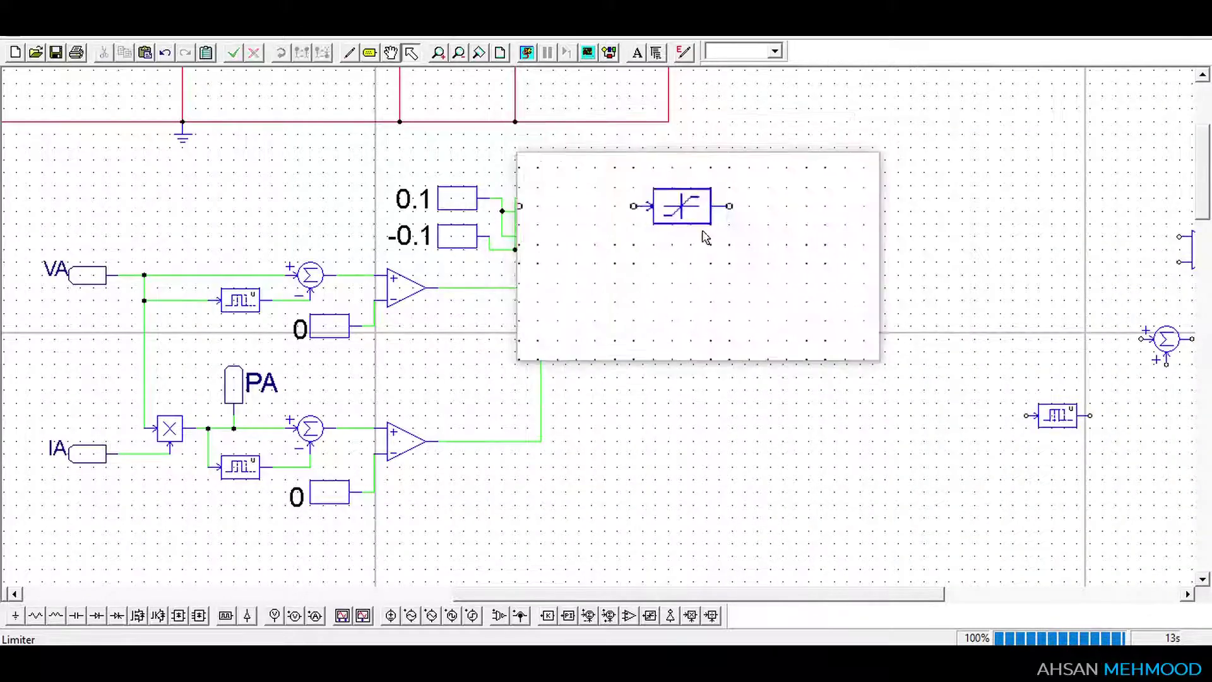
double_click(689, 224)
double_click(679, 416)
text(0)
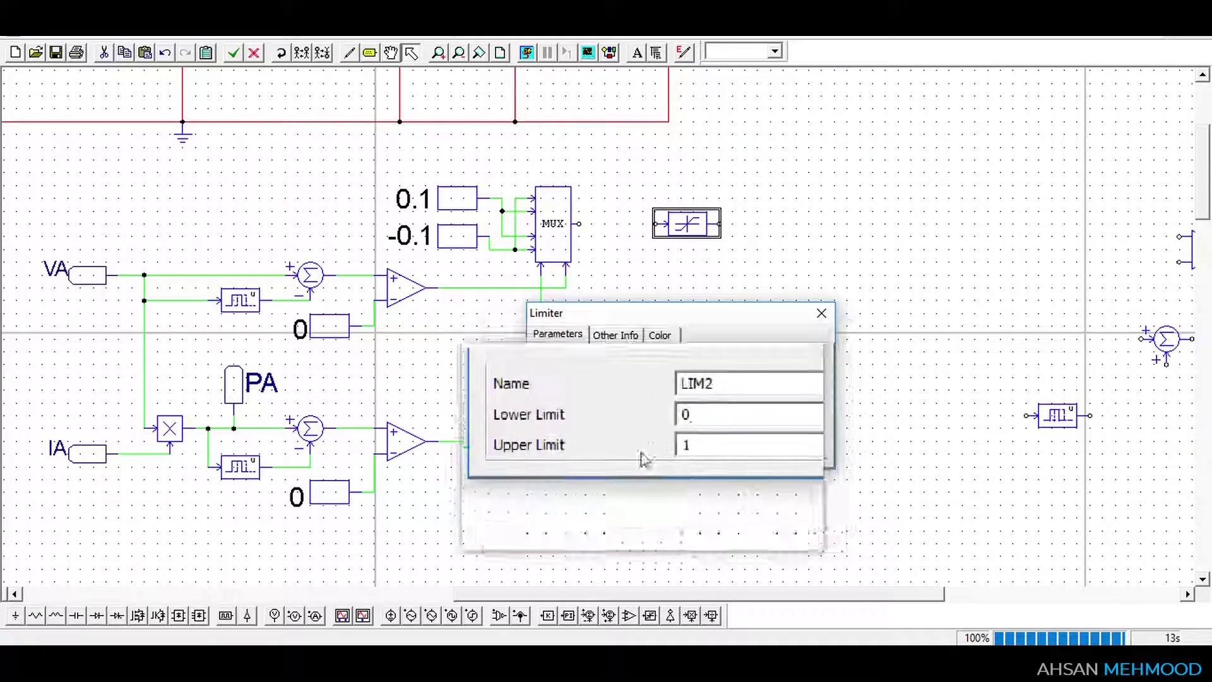
double_click(675, 446)
text(0.85)
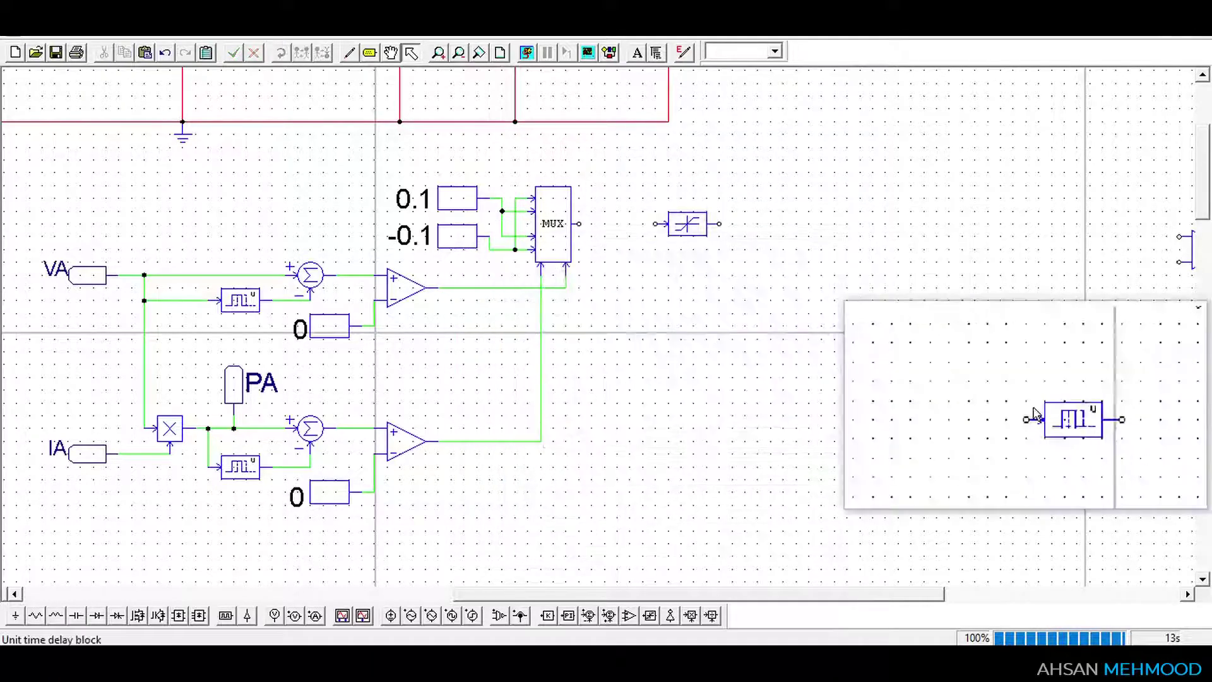
Place a mirrored unit delay below the limiter and a summing block before it, wiring them as a feedback loop fed by the multiplexer
drag(1067, 416, 687, 274)
click(303, 56)
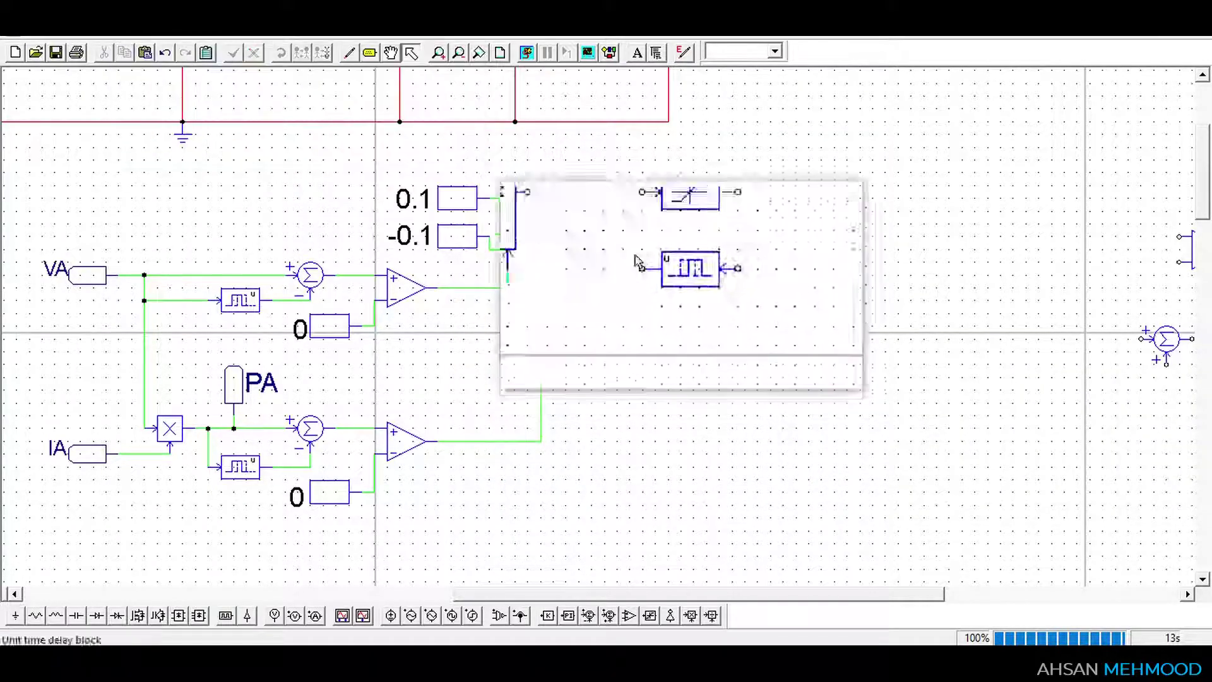
click(350, 52)
mouse_move(719, 223)
mouse_down()
mouse_move(745, 223)
mouse_move(719, 275)
mouse_up()
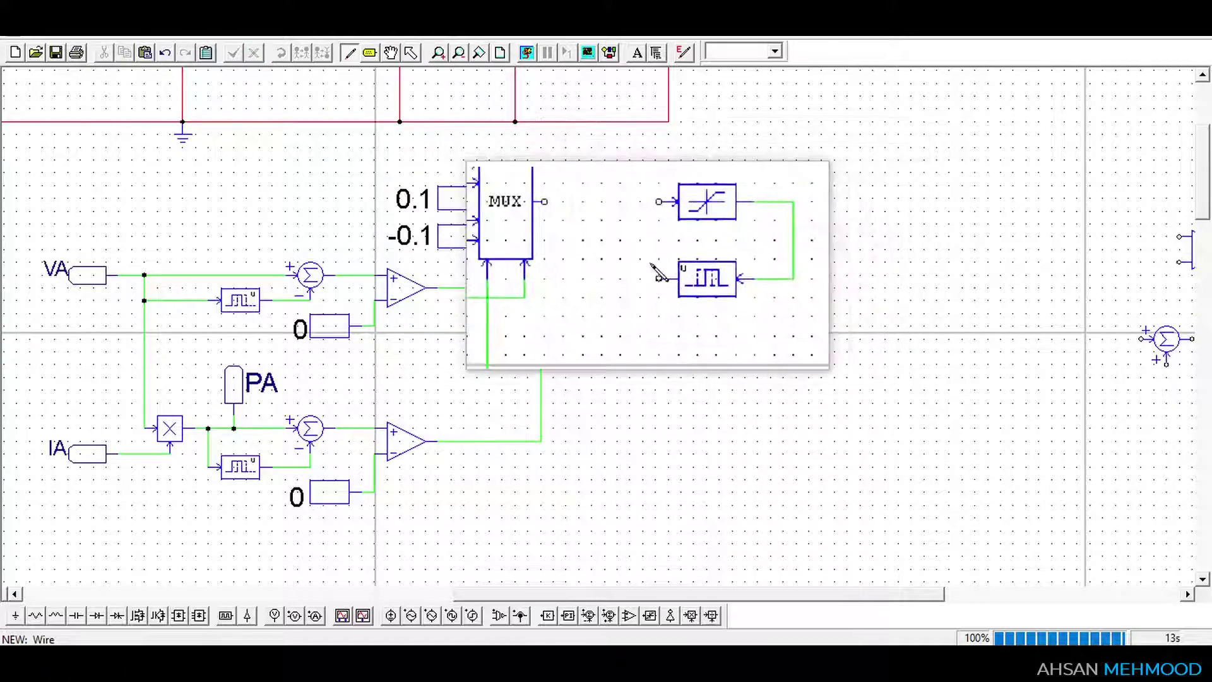
key(Escape)
drag(1166, 339, 655, 276)
click(350, 52)
Attach a node-to-ground voltage probe to the limiter's output and name it Duty
click(274, 615)
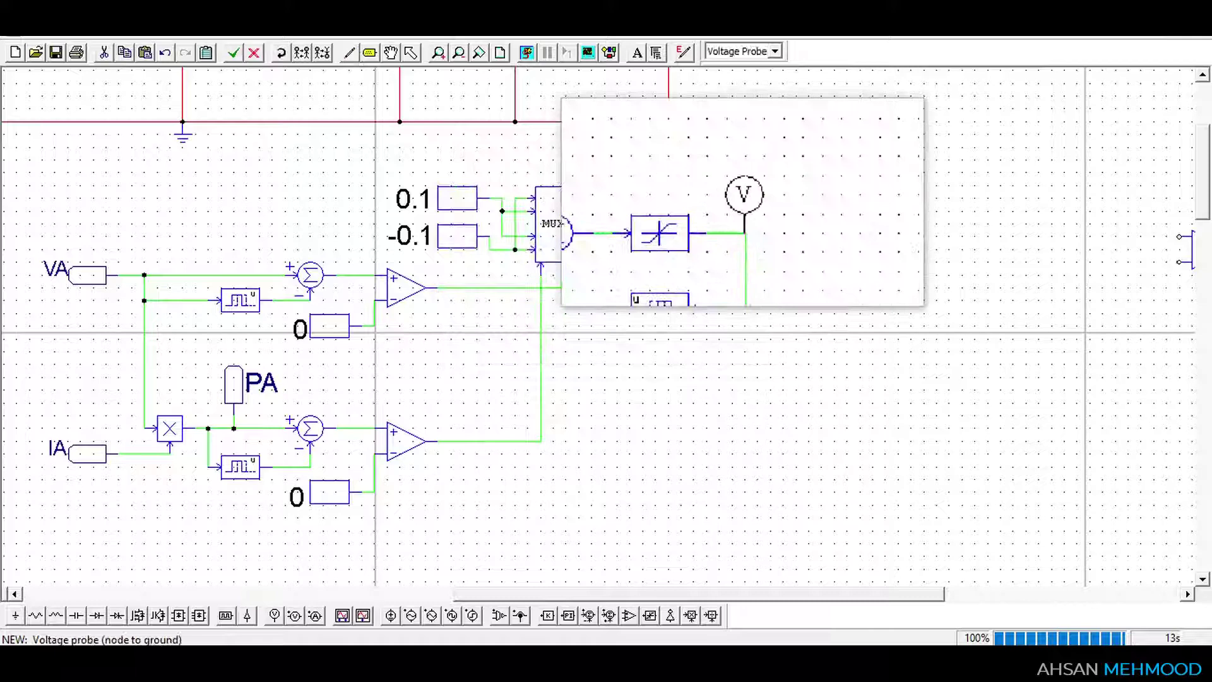
click(744, 201)
key(Escape)
double_click(744, 201)
text(Duty)
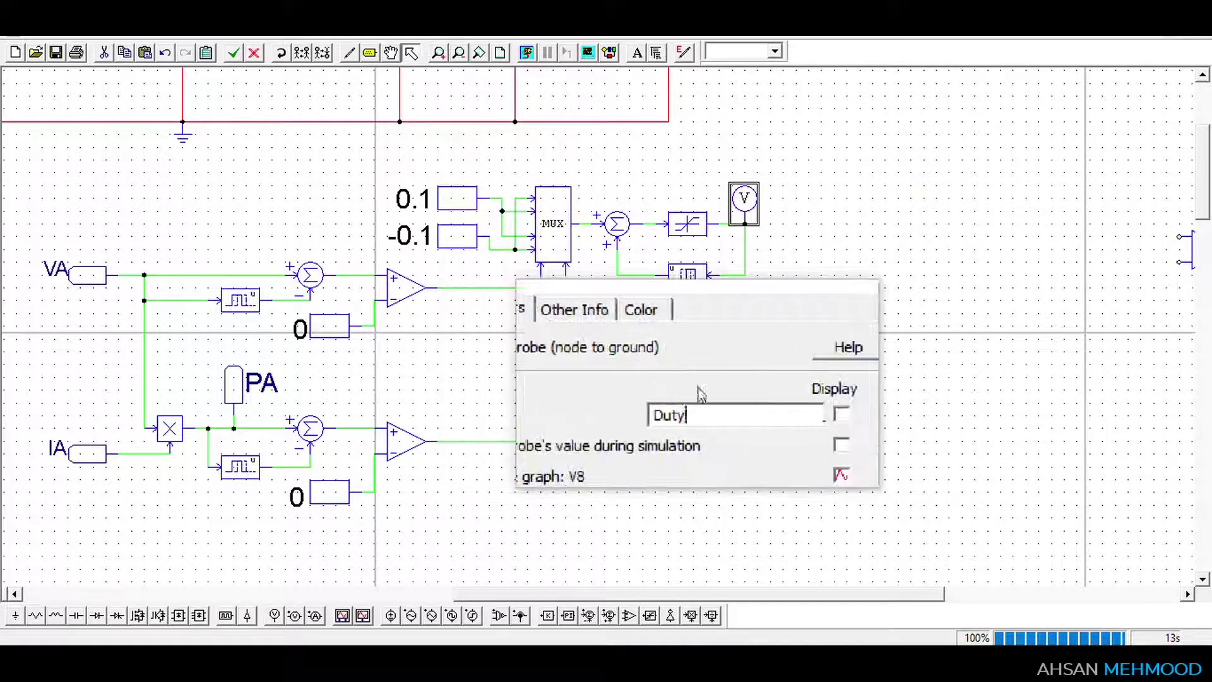
Bring the spare comparator beside the limiter's output and place the triangular-wave voltage source below the comparator's negative input
drag(812, 595, 875, 595)
drag(995, 208, 1153, 513)
drag(1065, 306, 720, 306)
drag(623, 594, 563, 594)
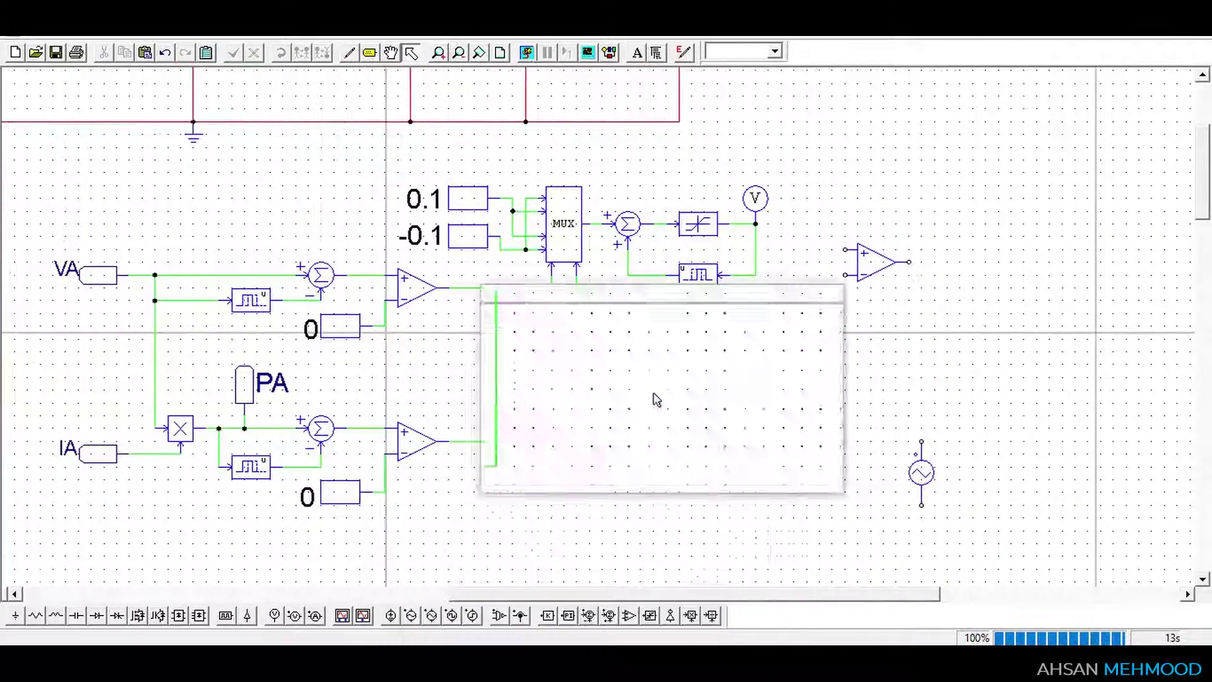
drag(864, 266, 826, 241)
drag(921, 474, 806, 312)
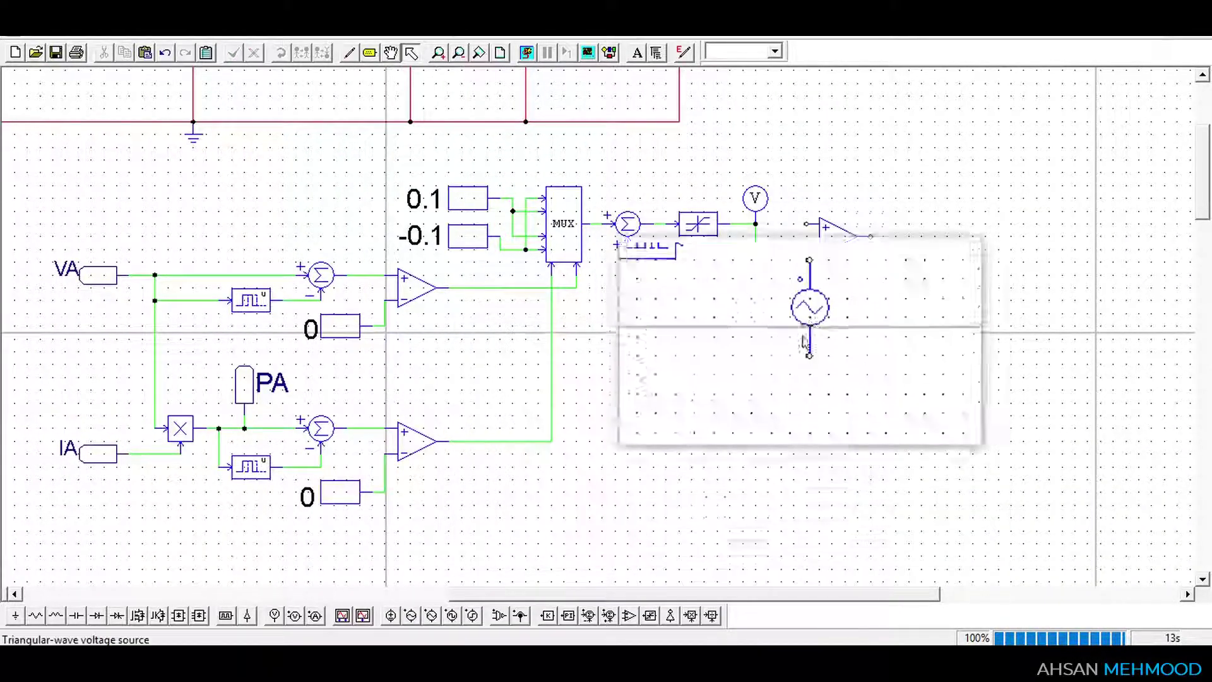
Set the triangular-wave source to a peak-to-peak voltage of 1, a frequency of 25000 and a DC offset of 0
double_click(806, 319)
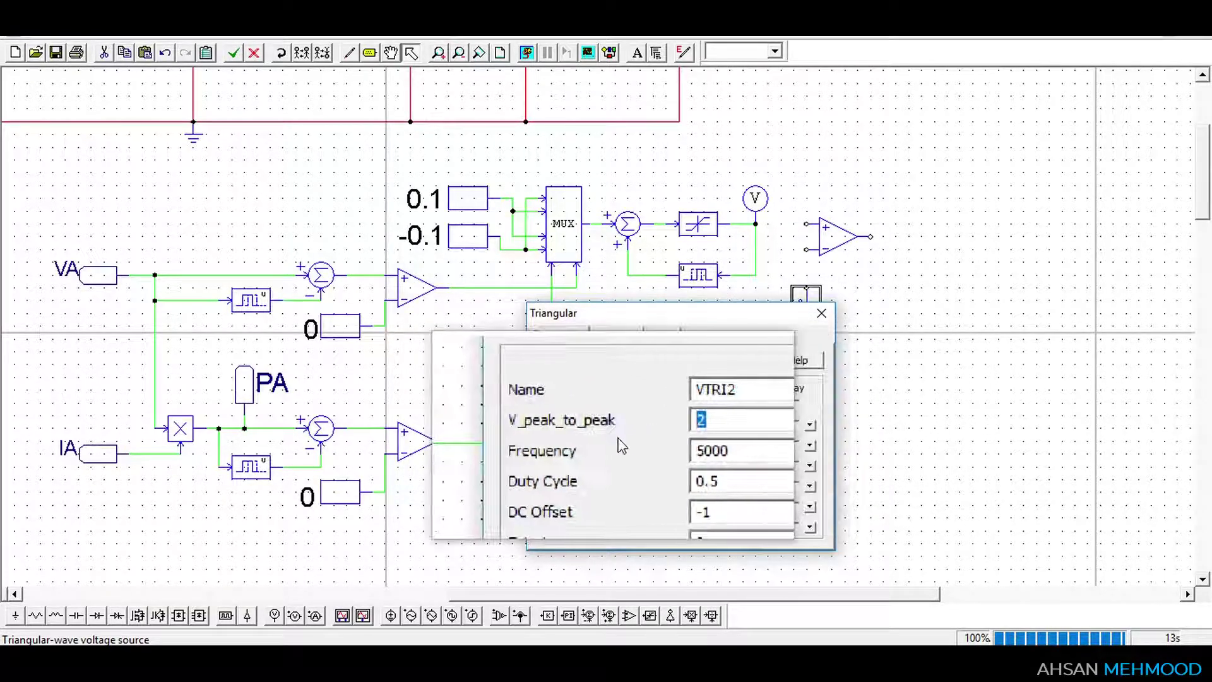
click(677, 449)
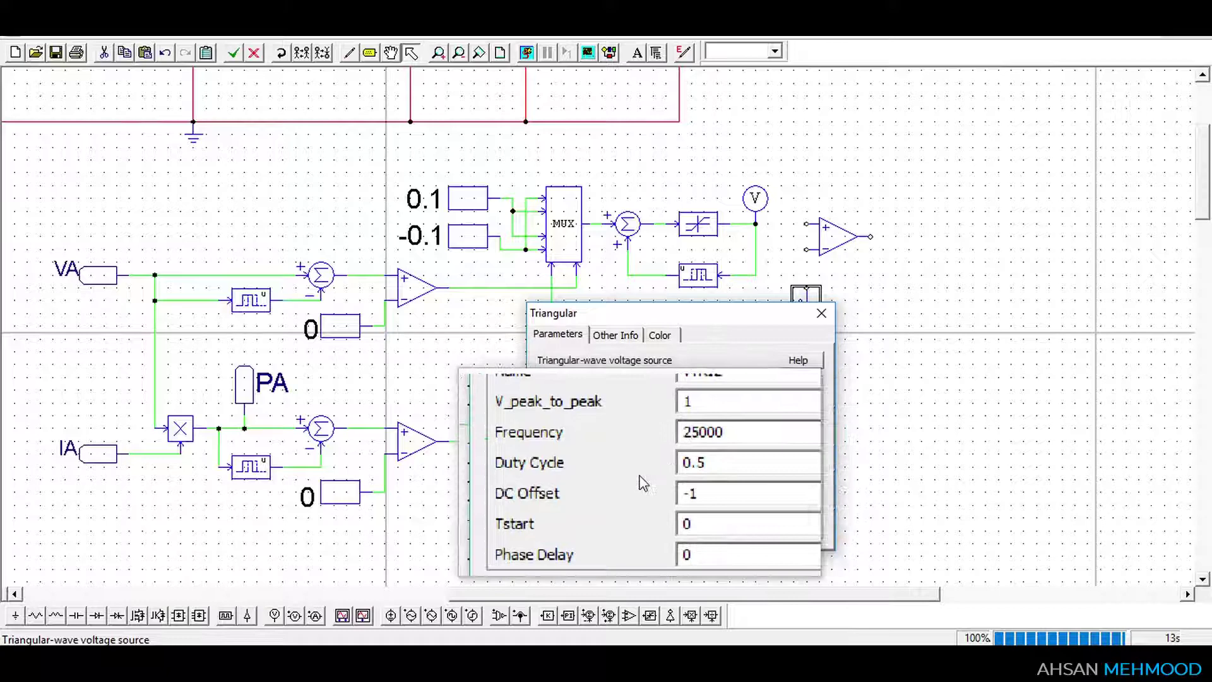
double_click(675, 492)
text(0)
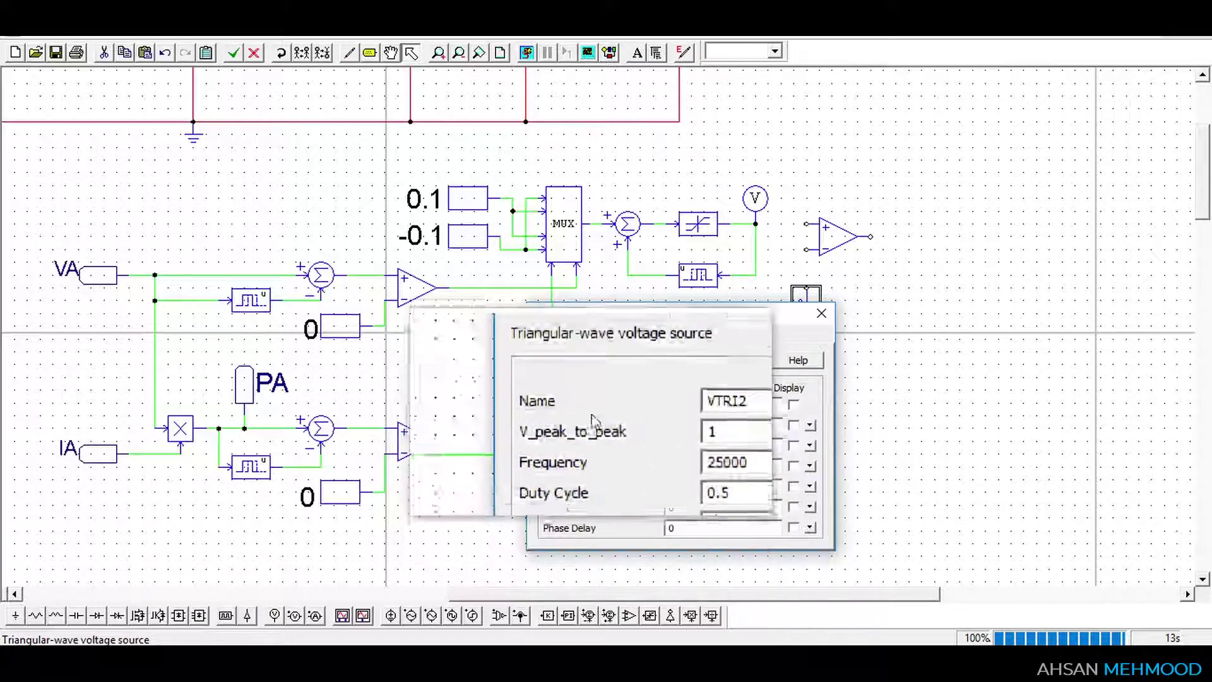
click(820, 312)
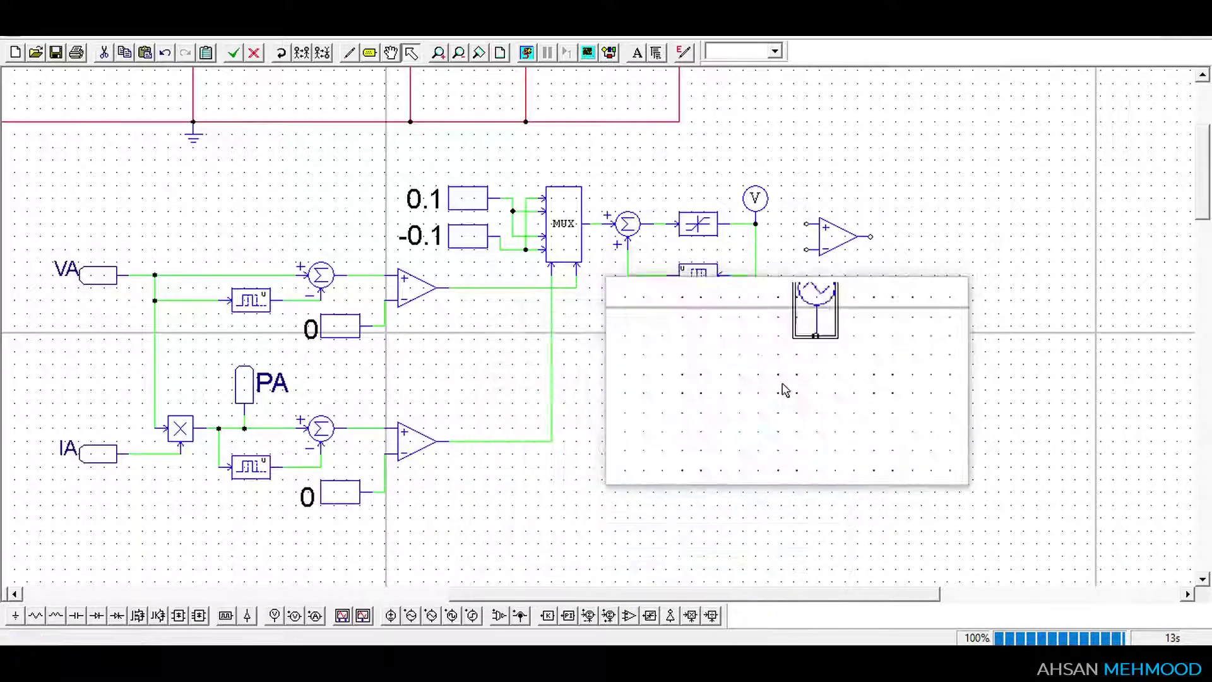
Ground the triangular-wave source and wire the limiter output and the source to the comparator's positive and negative inputs
click(15, 615)
click(806, 359)
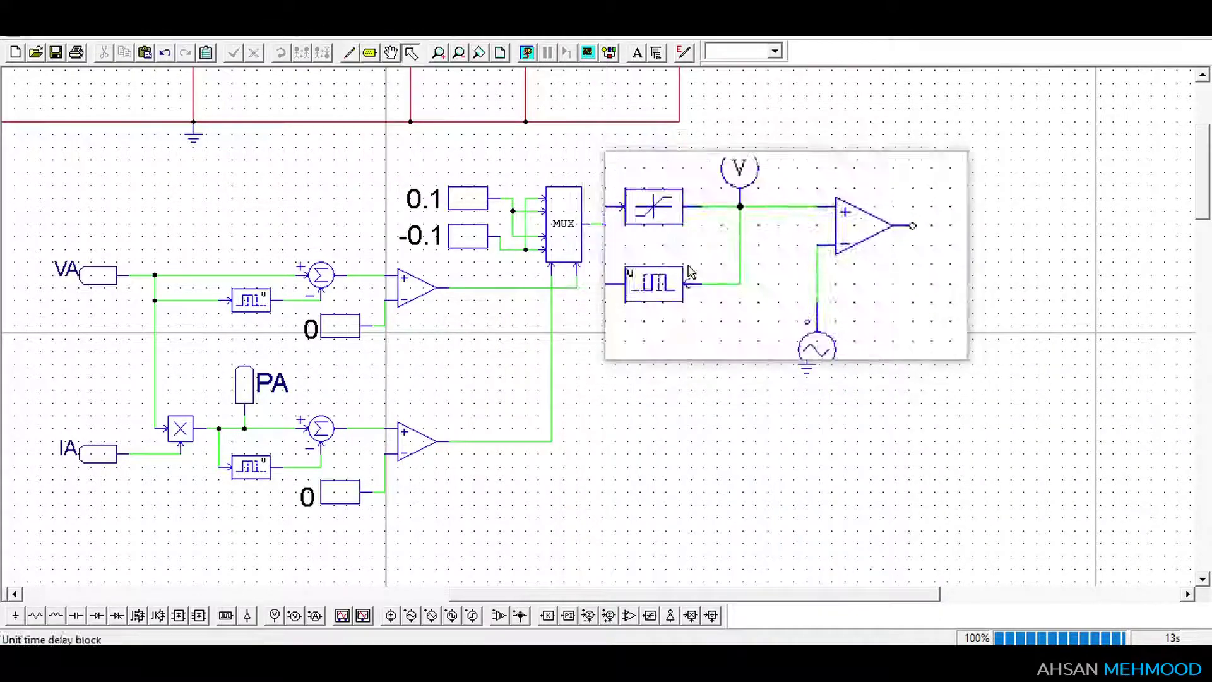
Copy the PWM label from the MOSFET's gate driver and place the copy at the new comparator's output
scroll(924, 214, up, 3)
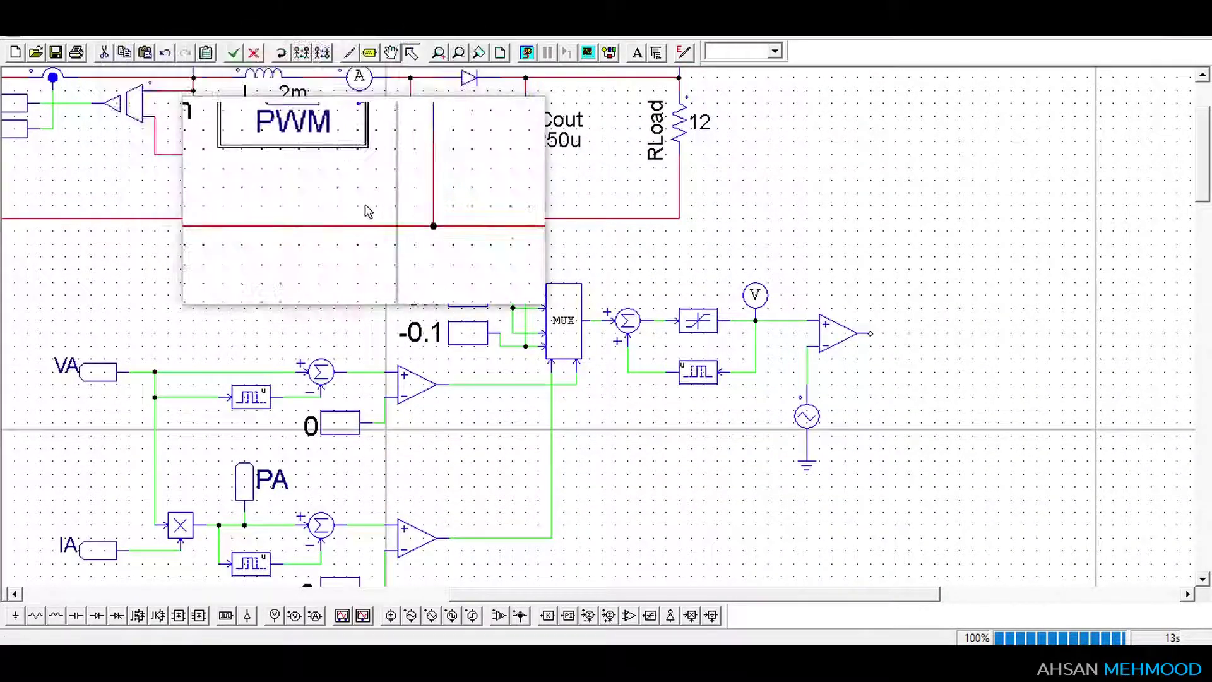
key(ctrl+v)
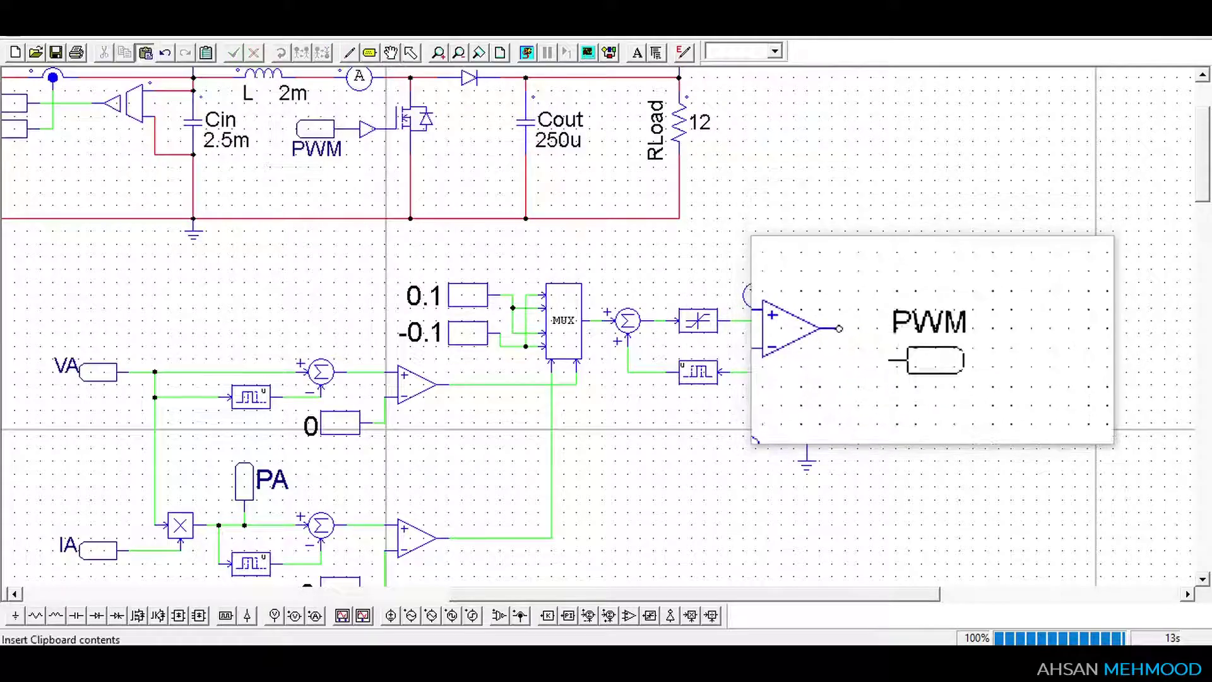
click(903, 334)
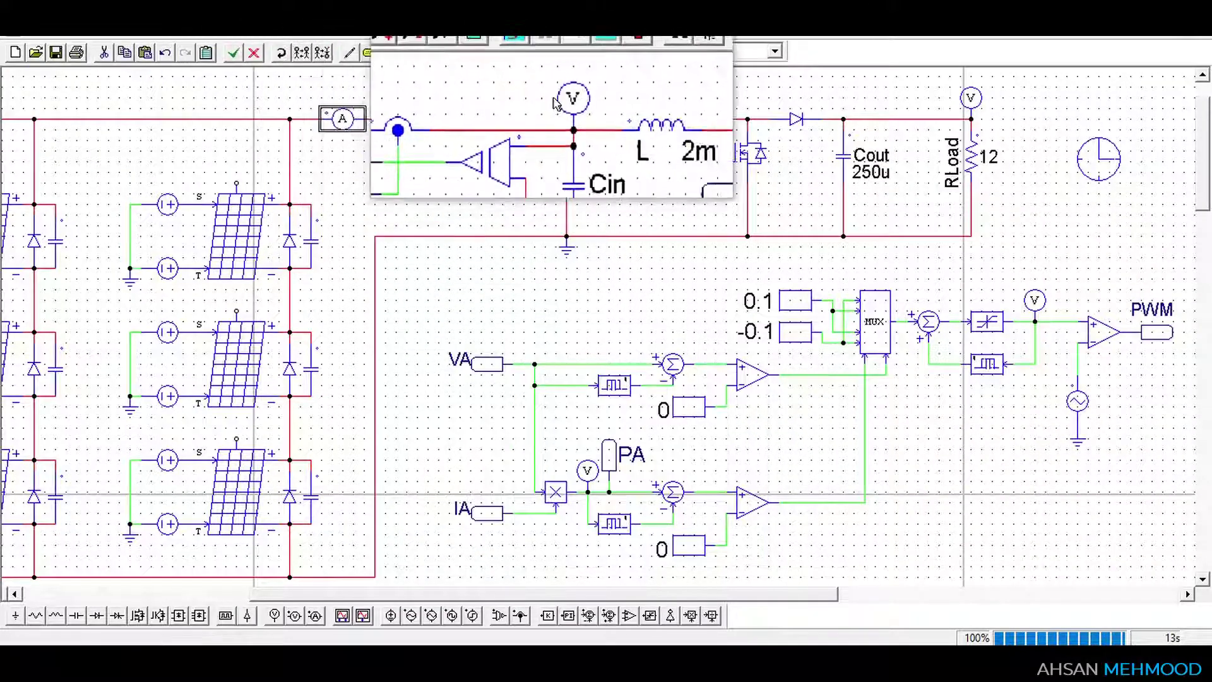
Check the time step and total time in the simulation control settings, and run the simulation
click(849, 477)
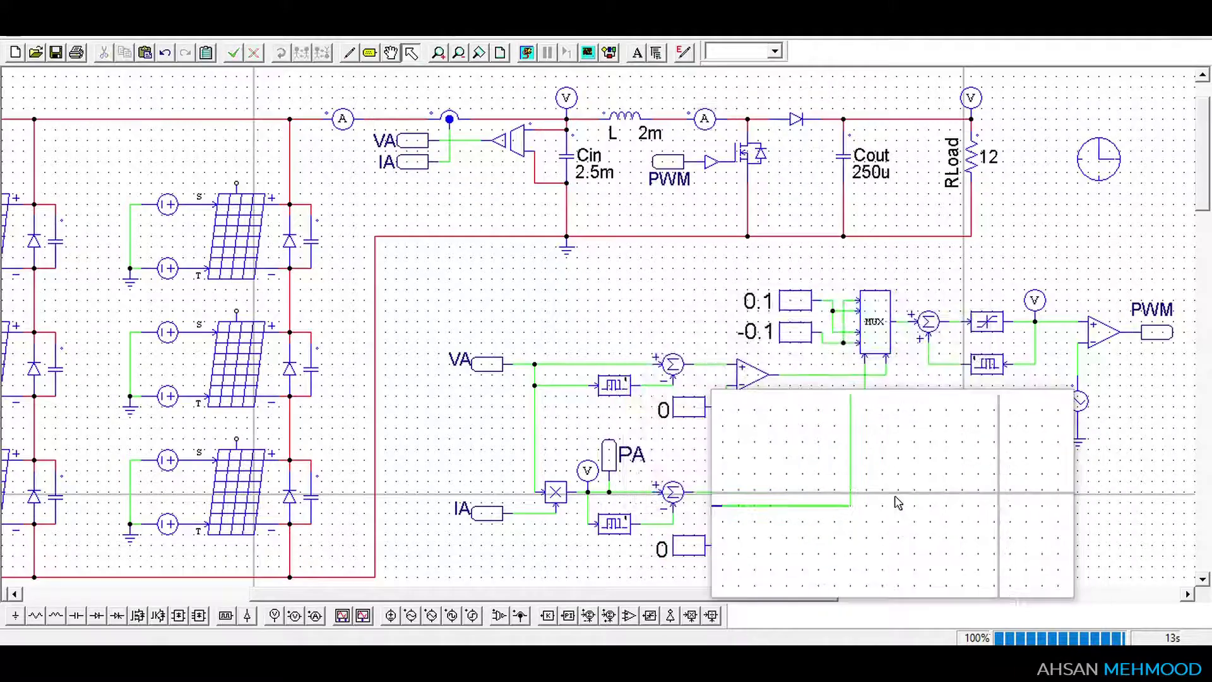
click(1099, 165)
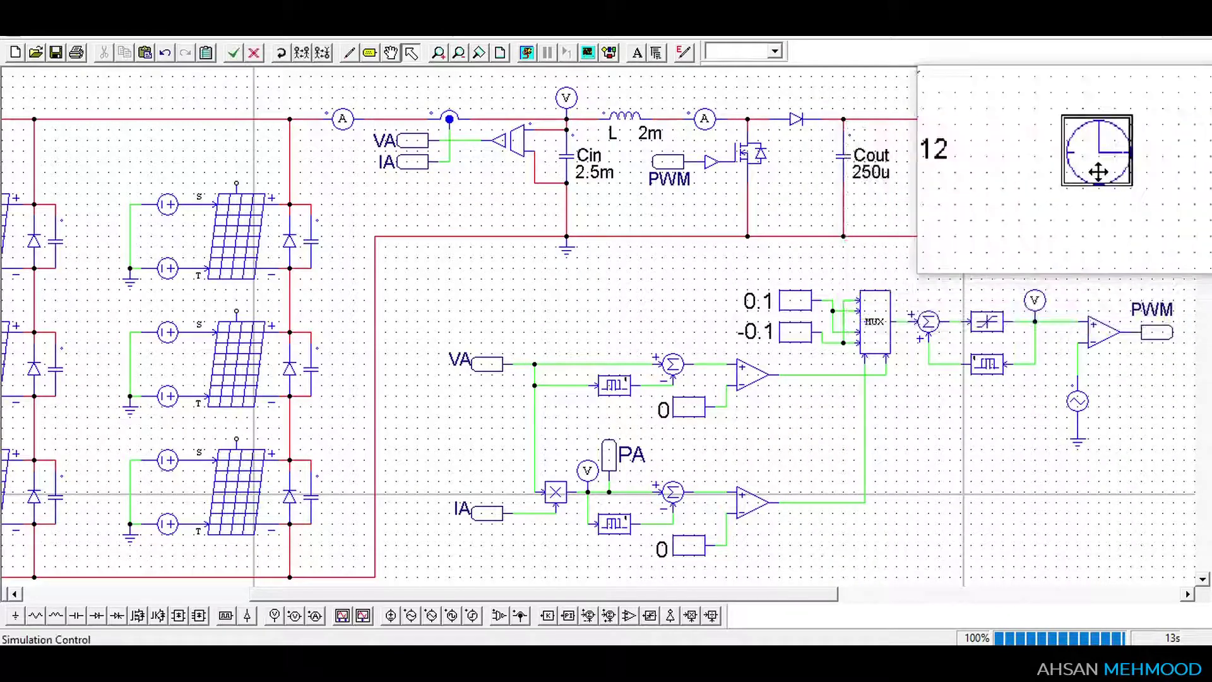
double_click(1098, 172)
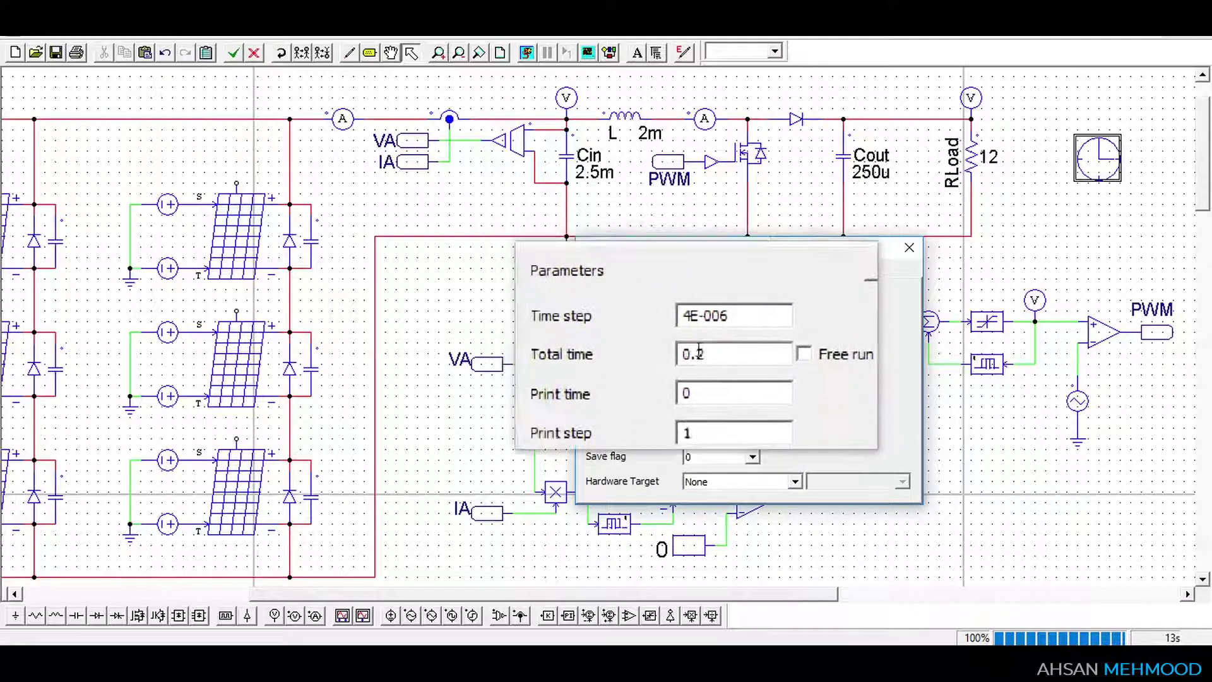
click(909, 247)
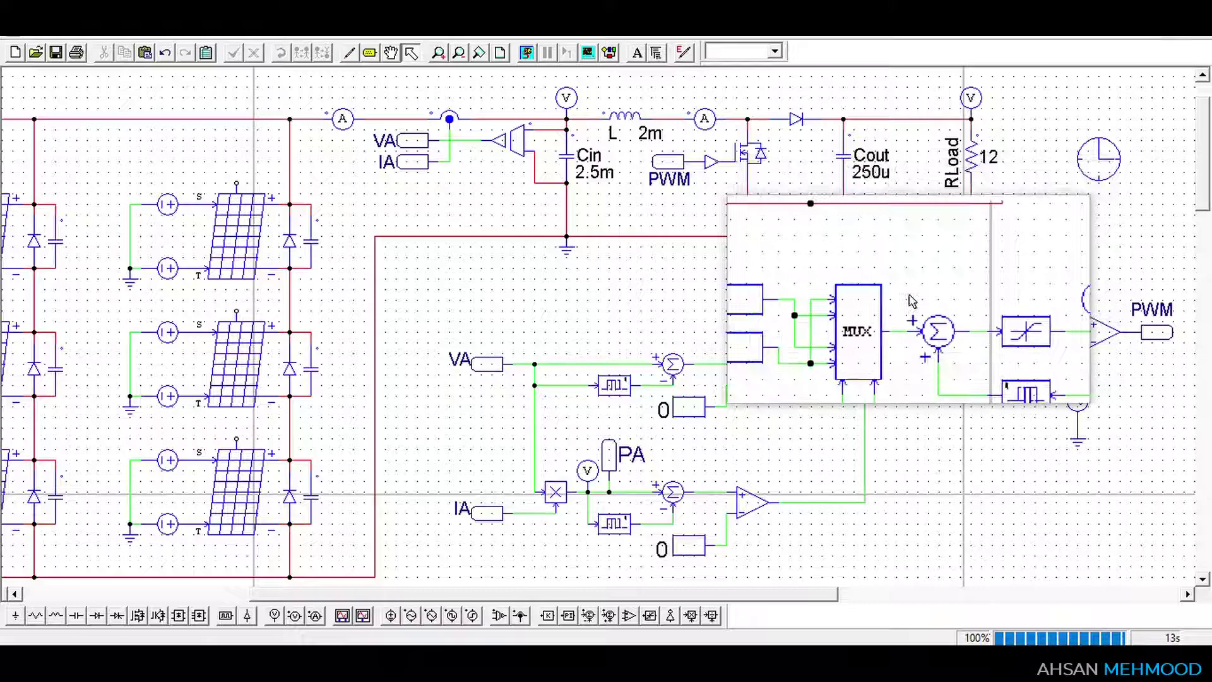
click(528, 55)
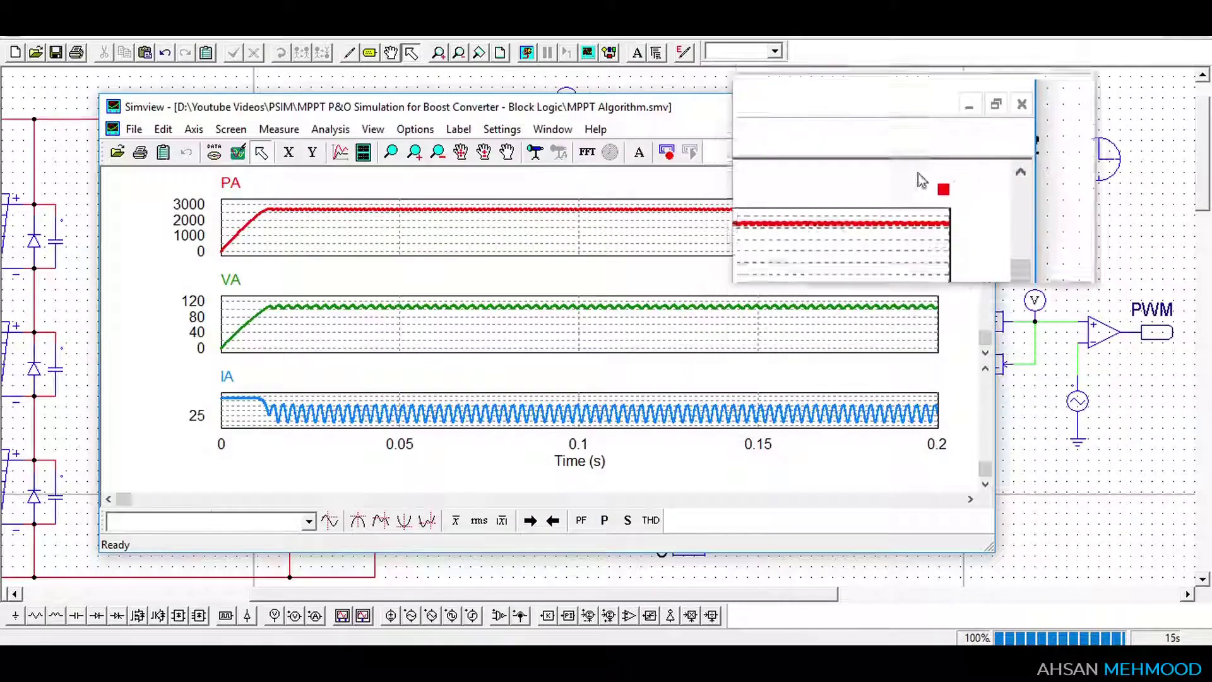
Enlarge the waveform window and measure the PA curve with the cursor, including its maximum, then end the measurement
click(951, 106)
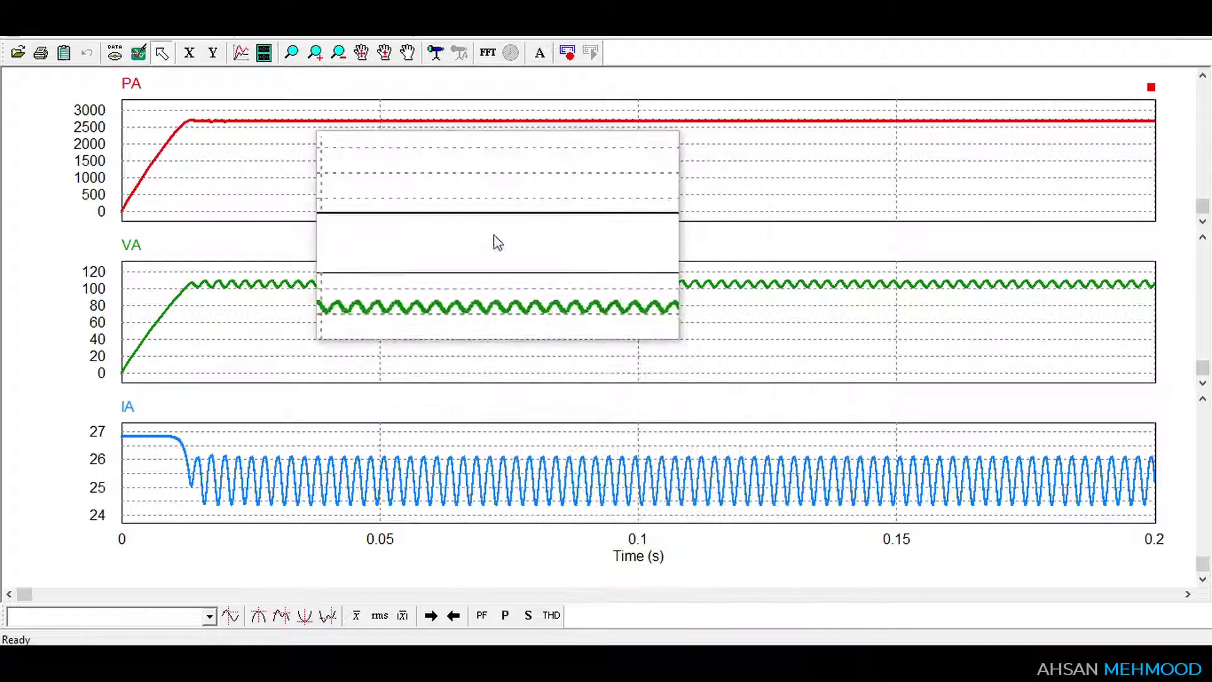
click(437, 52)
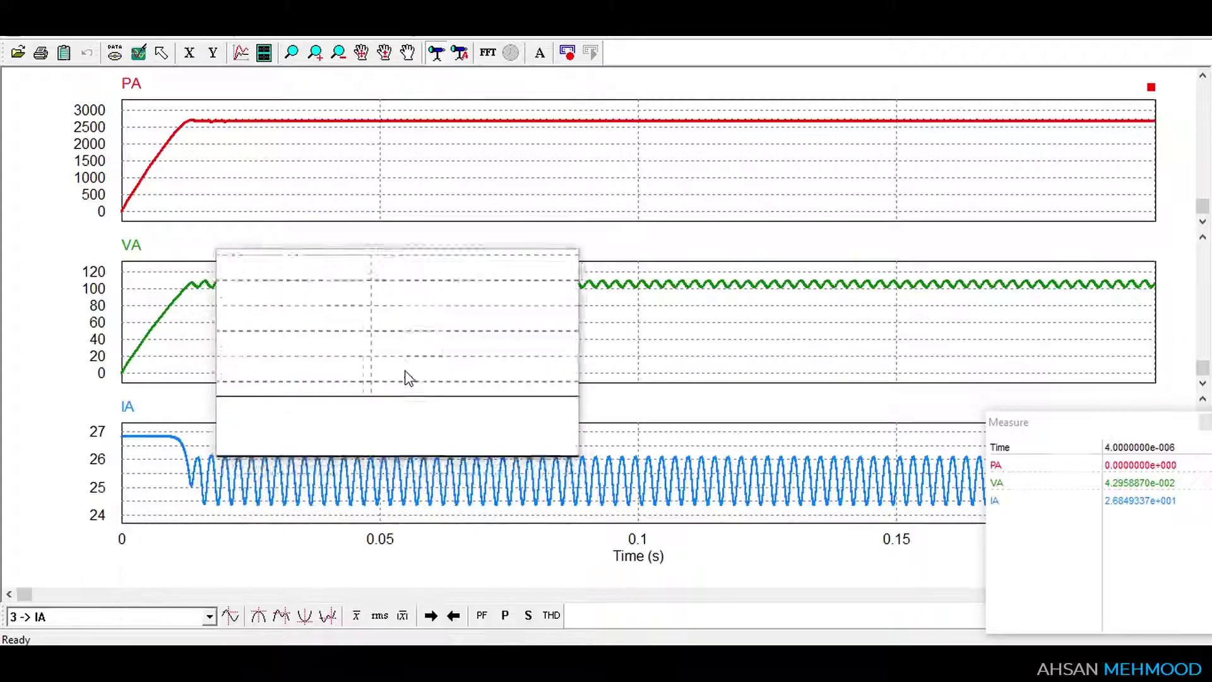
click(392, 192)
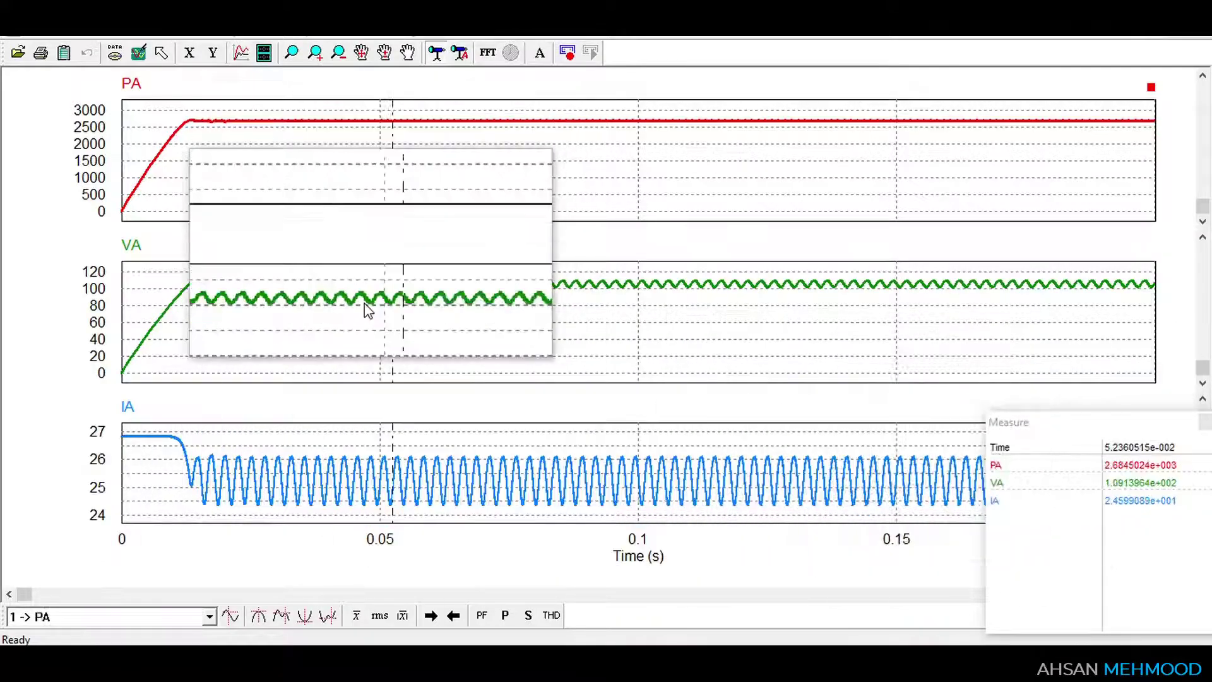
click(258, 615)
drag(1072, 424, 241, 126)
click(443, 149)
click(258, 616)
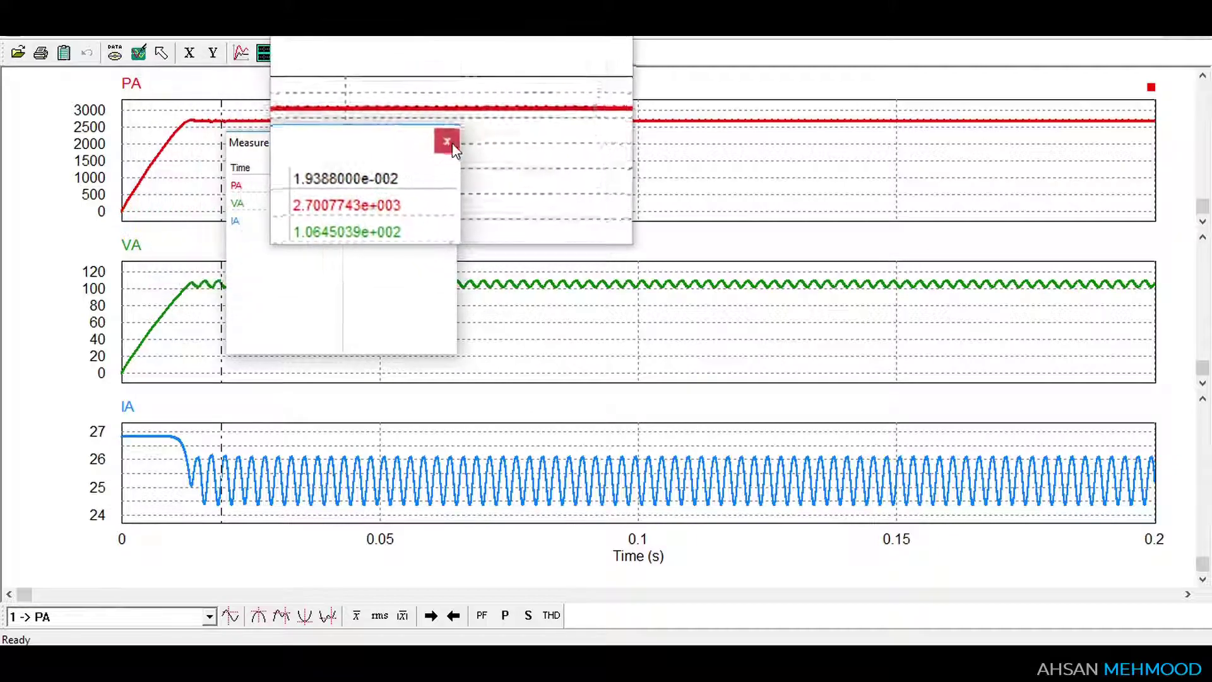
click(452, 142)
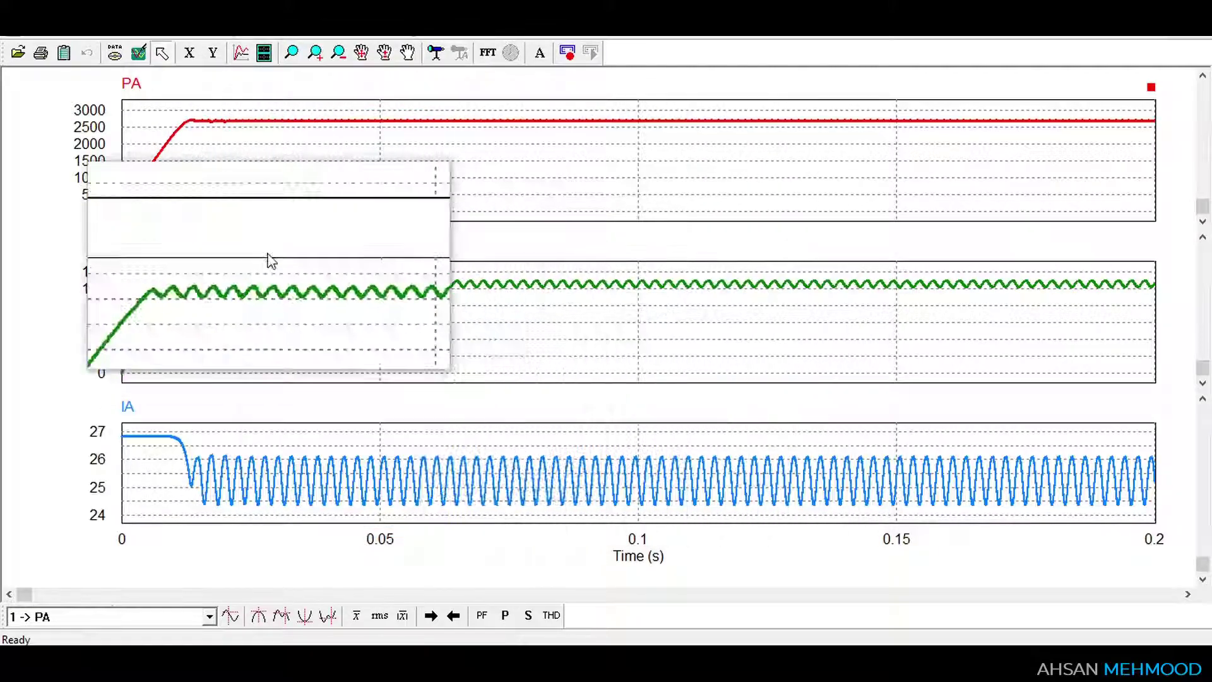
Examine the waveforms between about 0.06 and 0.09 s, restore the full time range, and return to the schematic
click(291, 52)
drag(435, 113, 580, 208)
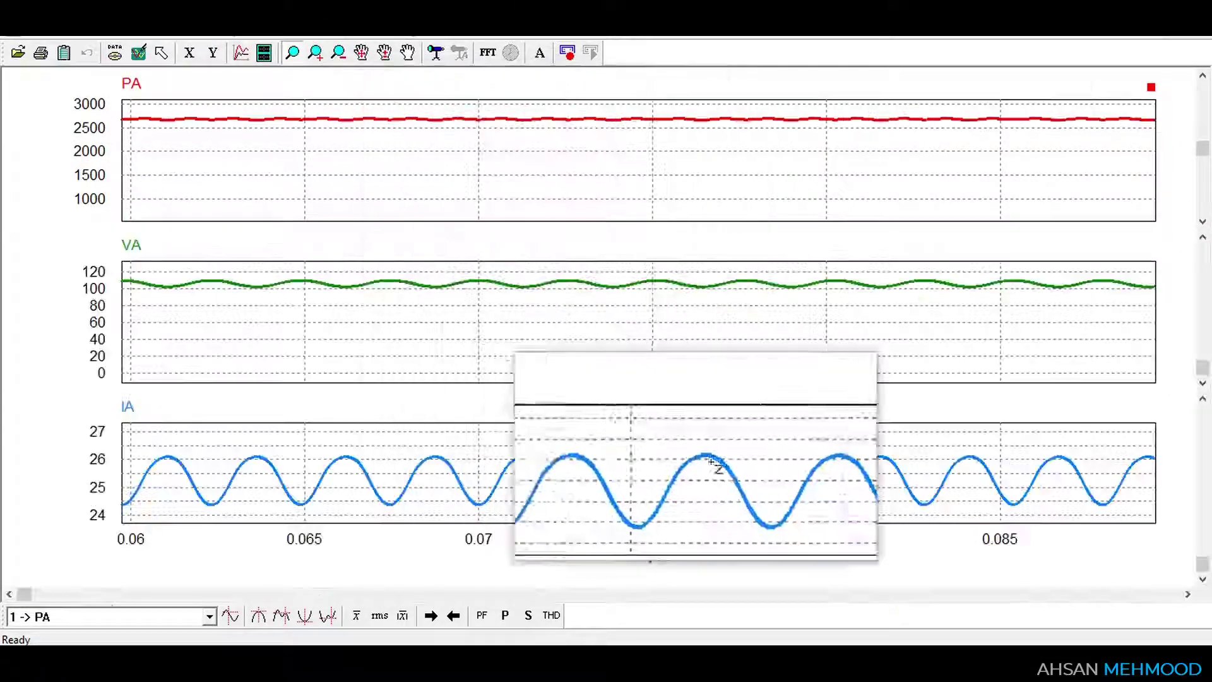
click(139, 54)
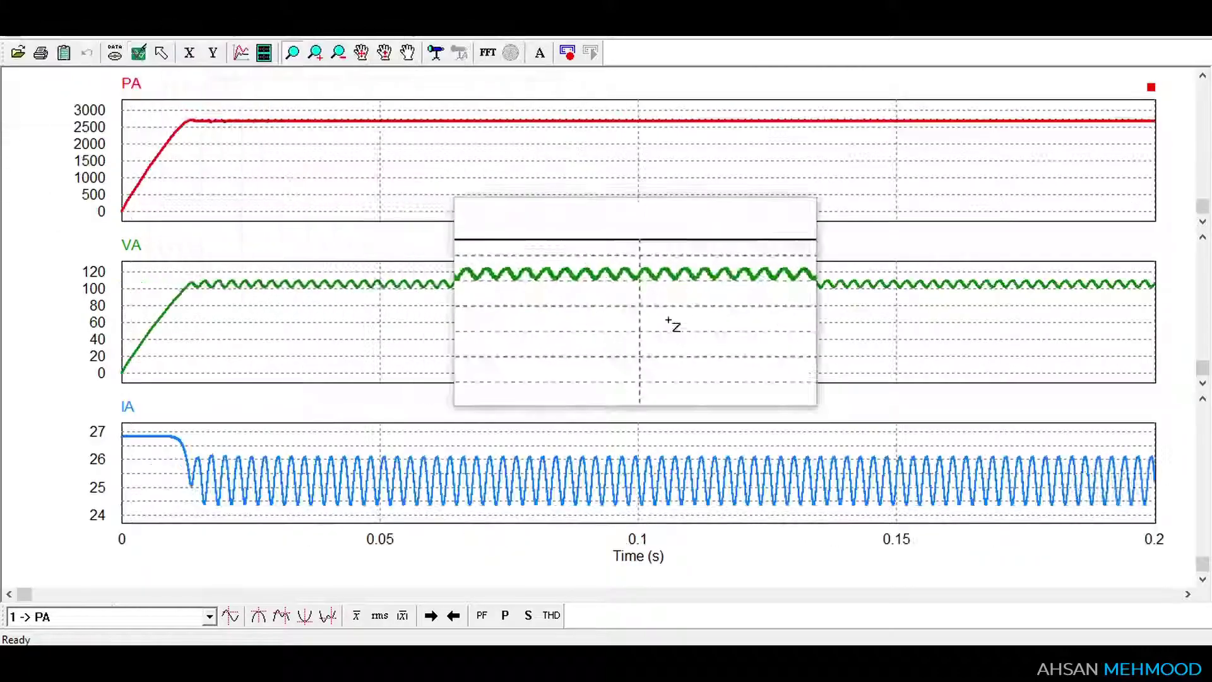
click(344, 659)
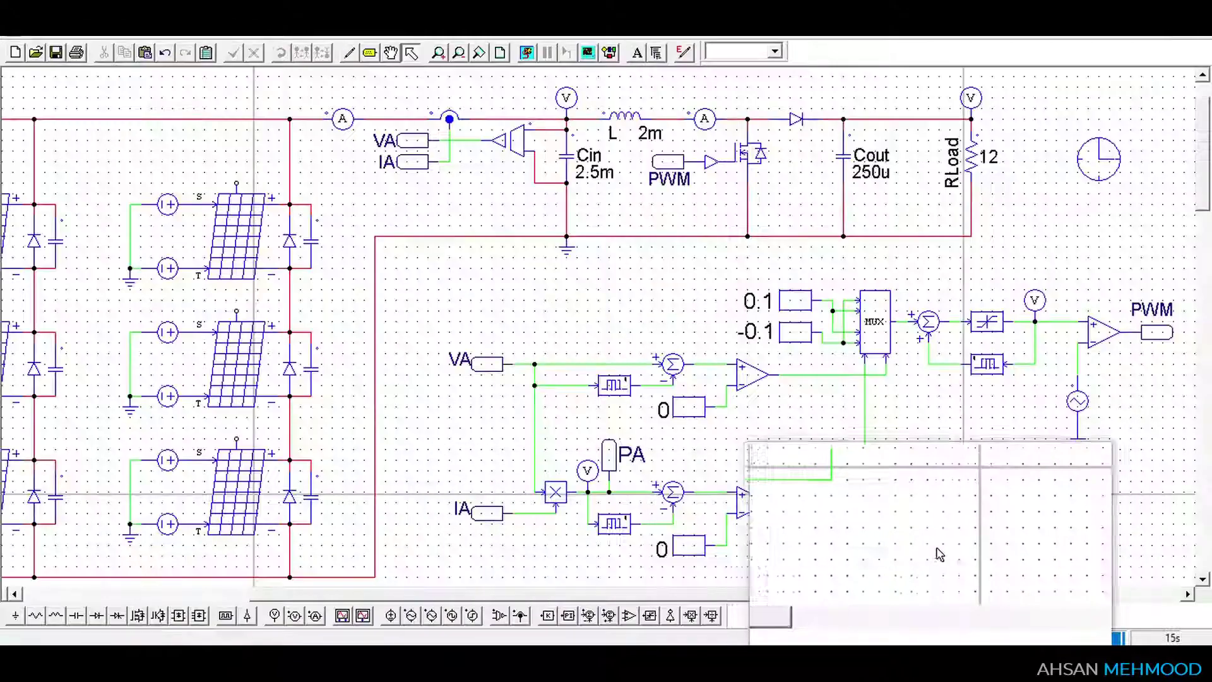